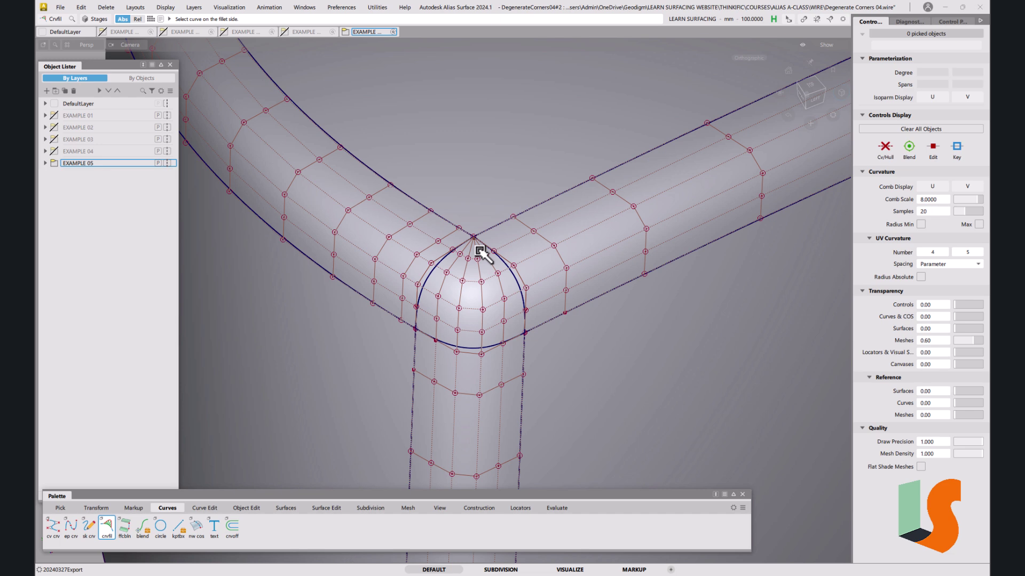
Make CORNER 01#2 in the EXAMPLE 05 folder the active layer and delete the degenerate surface filling the corner.
{"action": "left_click", "coordinate": [45, 163]}
{"action": "left_click", "coordinate": [126, 187]}
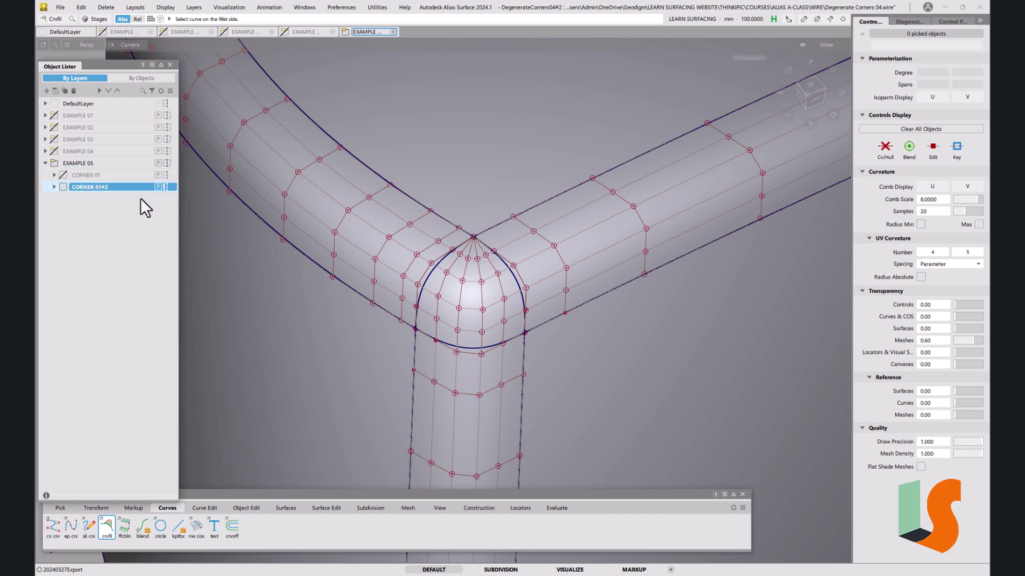
{"action": "left_click_drag", "start_coordinate": [550, 263], "coordinate": [528, 276], "text": "ctrl+shift"}
{"action": "left_click", "coordinate": [491, 281]}
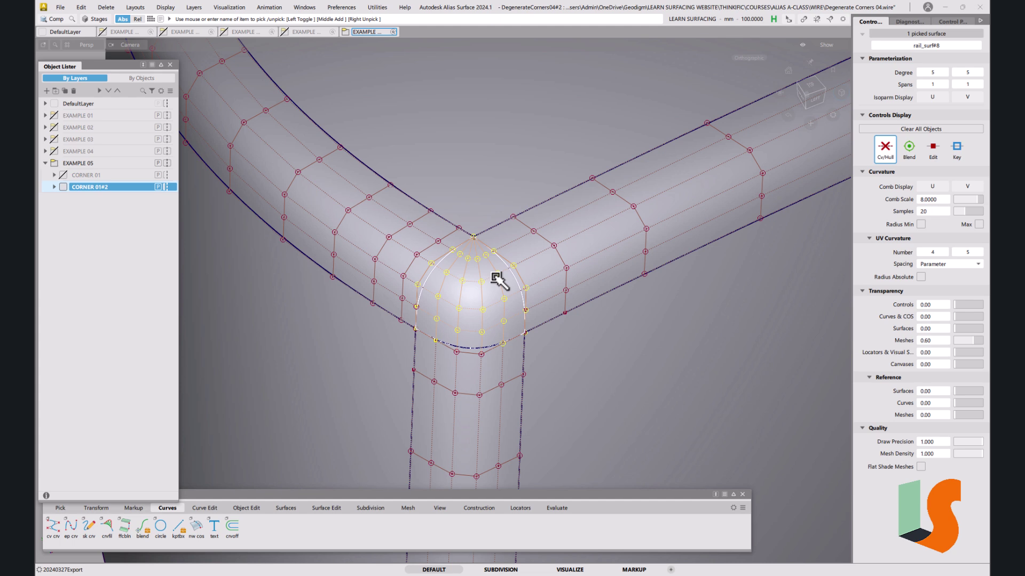
{"action": "key", "text": "Delete"}
{"action": "left_click", "coordinate": [492, 329]}
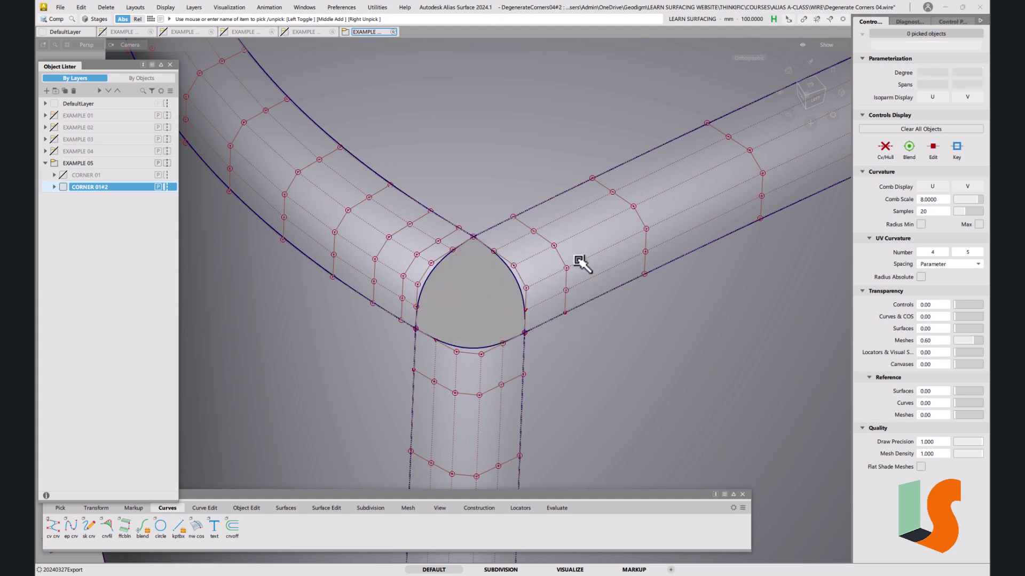
Untrim the flat top surface beside the open corner.
{"action": "left_click_drag", "start_coordinate": [579, 259], "coordinate": [554, 263], "text": "alt+shift"}
{"action": "scroll", "coordinate": [508, 320], "scroll_direction": "up", "scroll_amount": 3}
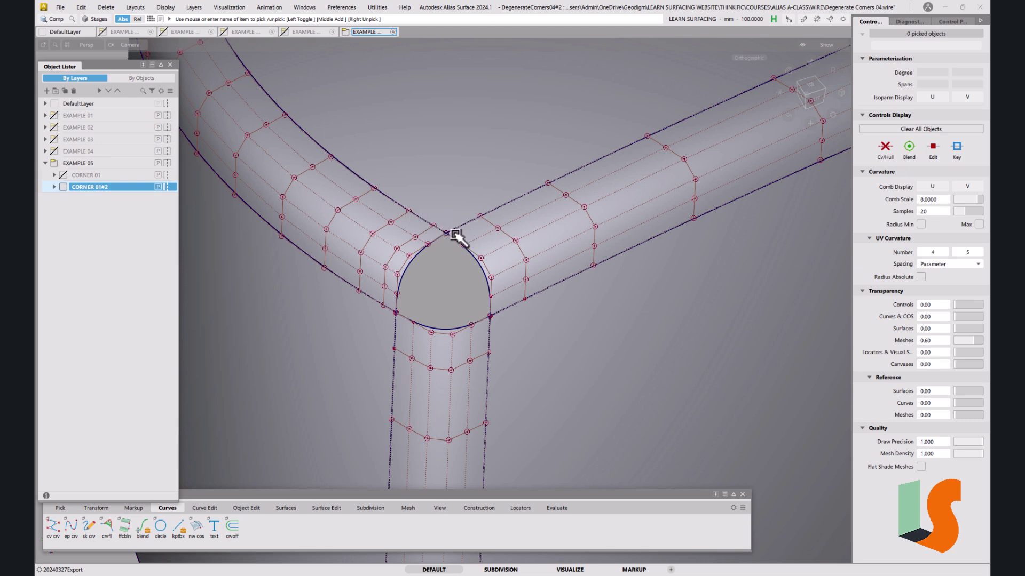
{"action": "right_click_drag", "start_coordinate": [451, 229], "coordinate": [454, 193], "text": "alt+shift"}
{"action": "left_click_drag", "start_coordinate": [445, 229], "coordinate": [430, 234], "text": "ctrl+shift"}
{"action": "left_click", "coordinate": [430, 200]}
{"action": "key", "text": "ctrl+u"}
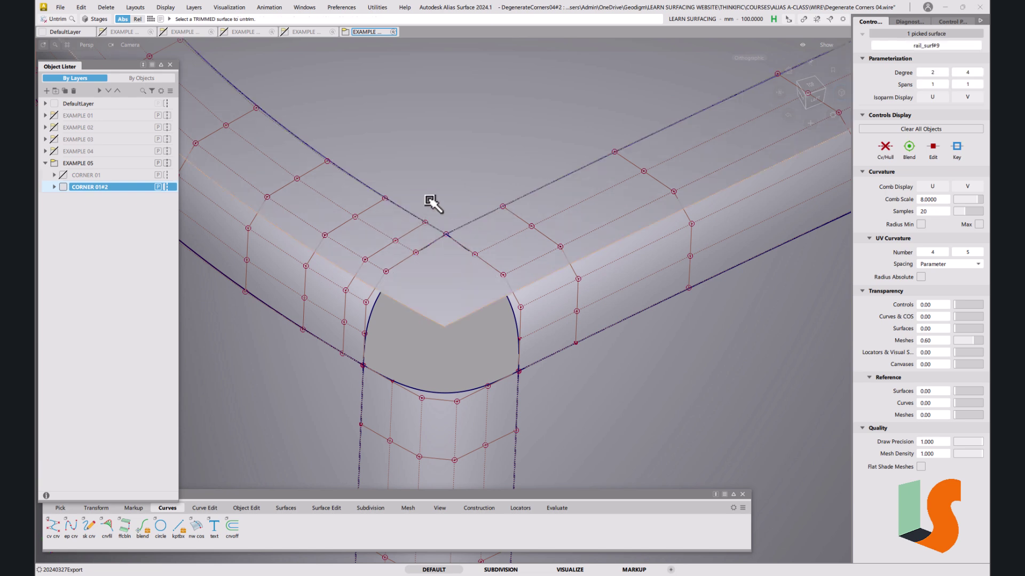
Delete the two curves on surface left on the untrimmed top surface.
{"action": "left_click_drag", "start_coordinate": [514, 347], "coordinate": [510, 318], "text": "ctrl+shift"}
{"action": "left_click_drag", "start_coordinate": [478, 243], "coordinate": [452, 233], "text": "ctrl+shift"}
{"action": "left_click", "coordinate": [518, 266]}
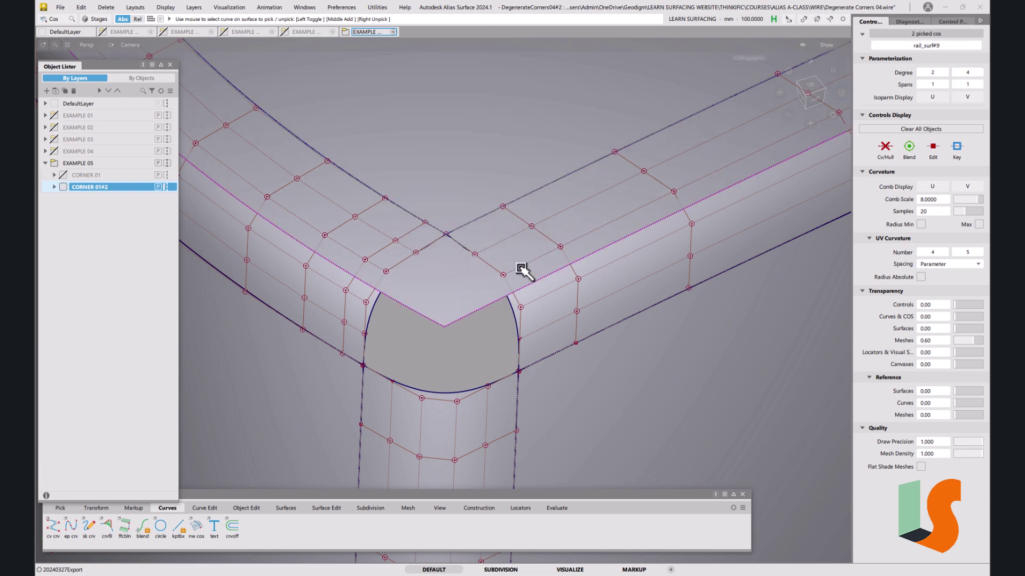
{"action": "key", "text": "Delete"}
{"action": "left_click", "coordinate": [486, 330]}
Create a chordal G2 curve fillet with a chordal length of 20 mm between the inner top edges of the two rail surfaces.
{"action": "middle_click_drag", "start_coordinate": [453, 247], "coordinate": [528, 266], "text": "alt+shift"}
{"action": "key", "text": "alt+s"}
{"action": "middle_click_drag", "start_coordinate": [453, 291], "coordinate": [522, 287], "text": "alt+shift"}
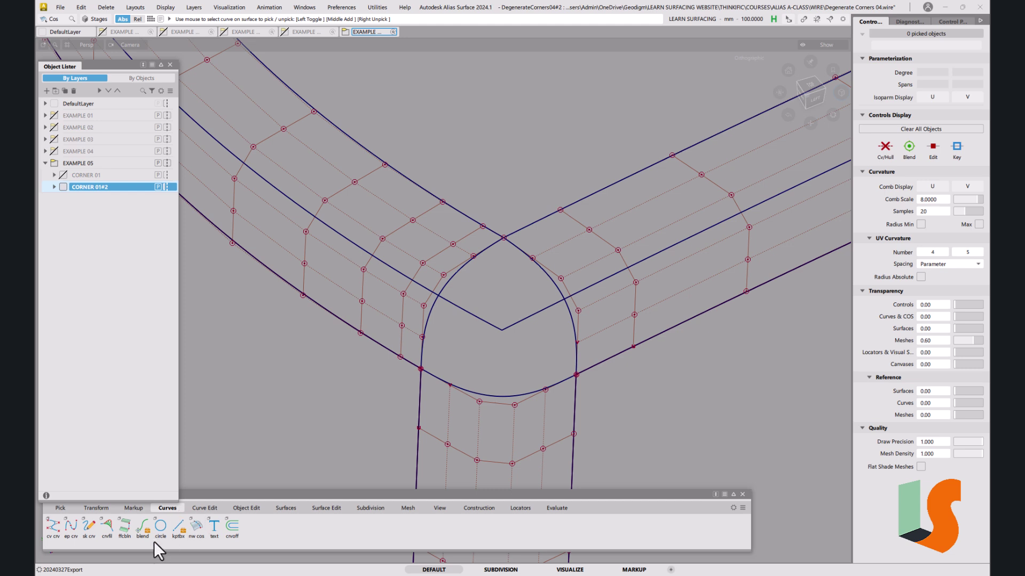
{"action": "left_click", "coordinate": [103, 527]}
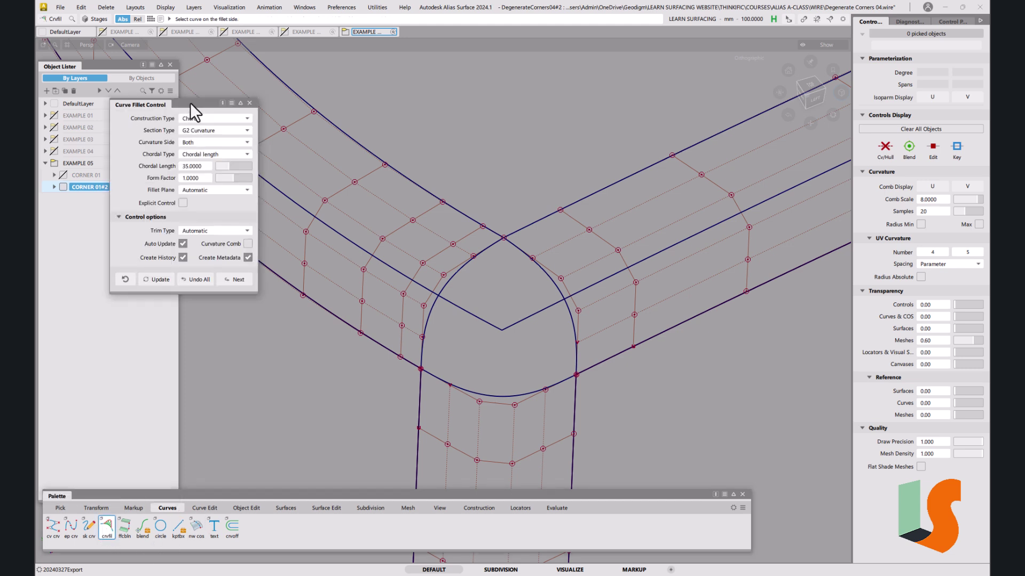
{"action": "left_click_drag", "start_coordinate": [191, 102], "coordinate": [228, 99]}
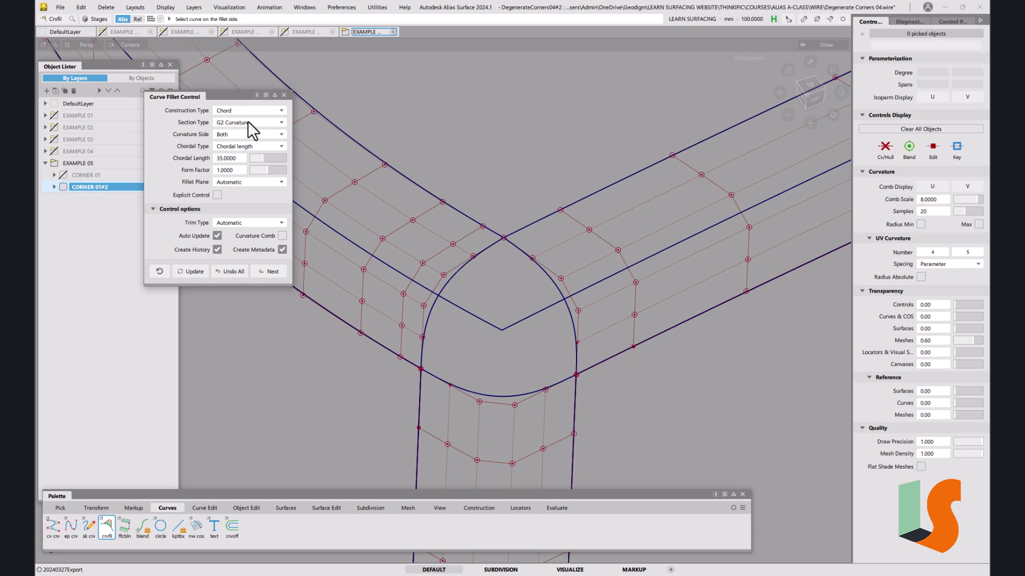
{"action": "left_click", "coordinate": [398, 172]}
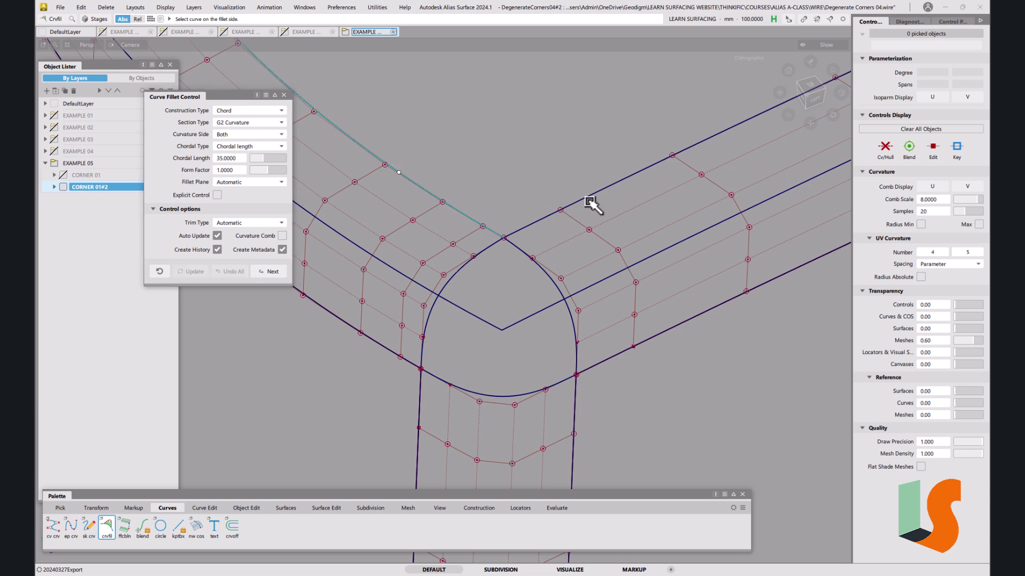
{"action": "left_click", "coordinate": [621, 180]}
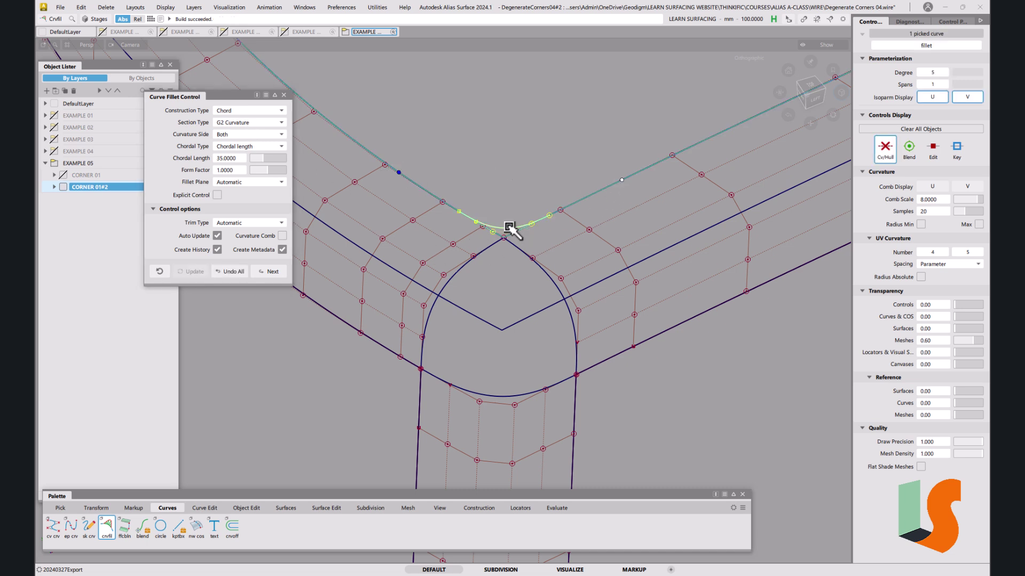
{"action": "double_click", "coordinate": [237, 158]}
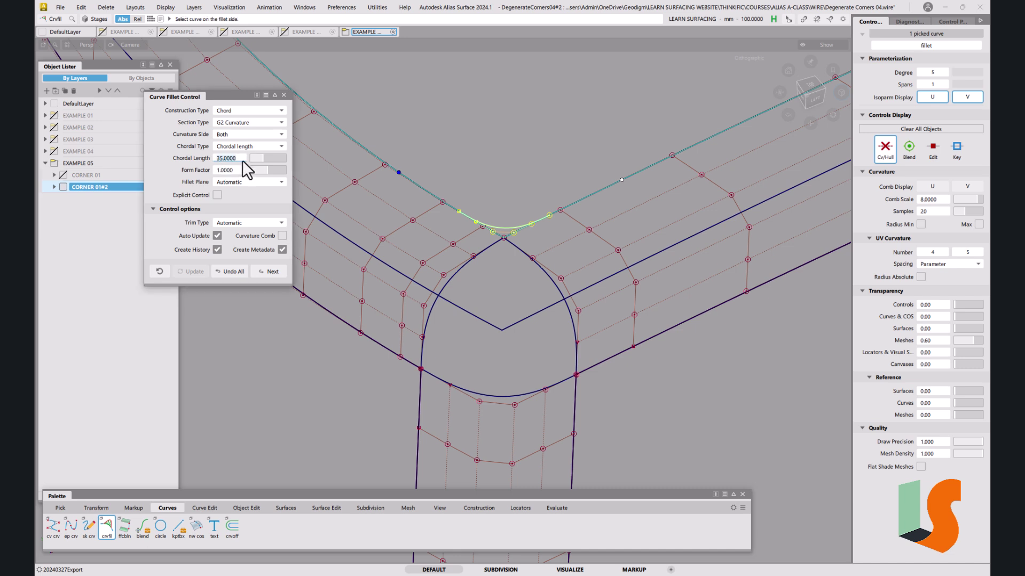
{"action": "type", "text": "20"}
{"action": "key", "text": "Return"}
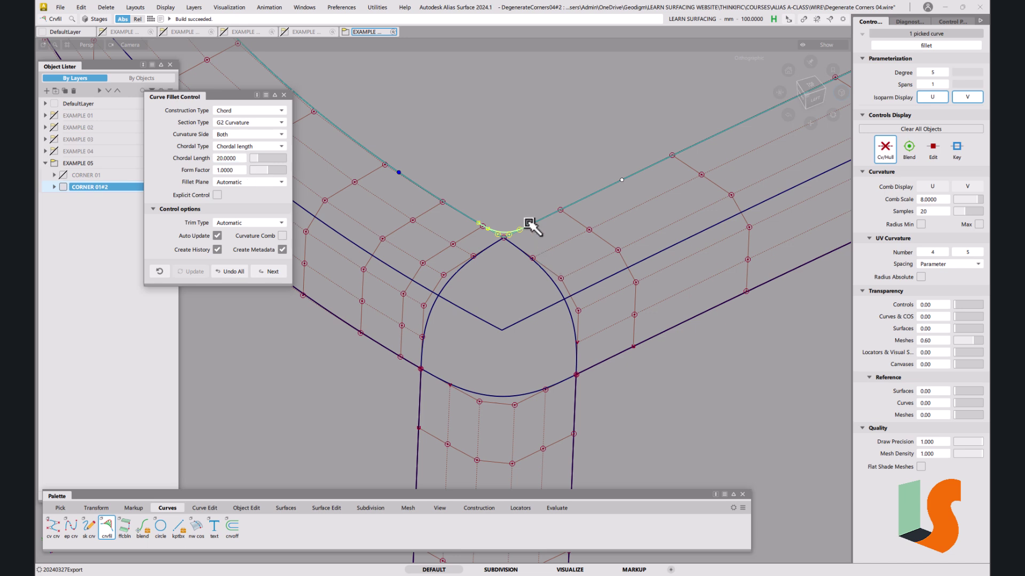
{"action": "left_click_drag", "start_coordinate": [563, 369], "coordinate": [547, 235], "text": "ctrl+shift"}
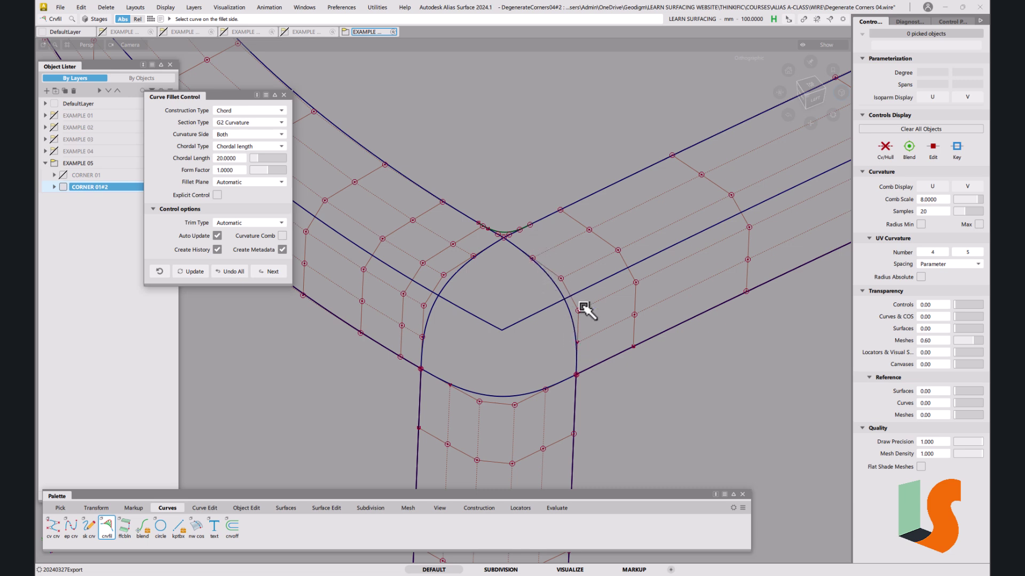
Extend the corner ends of both rail surfaces so they cross each other beyond the corner.
{"action": "left_click_drag", "start_coordinate": [593, 350], "coordinate": [592, 289], "text": "ctrl+shift"}
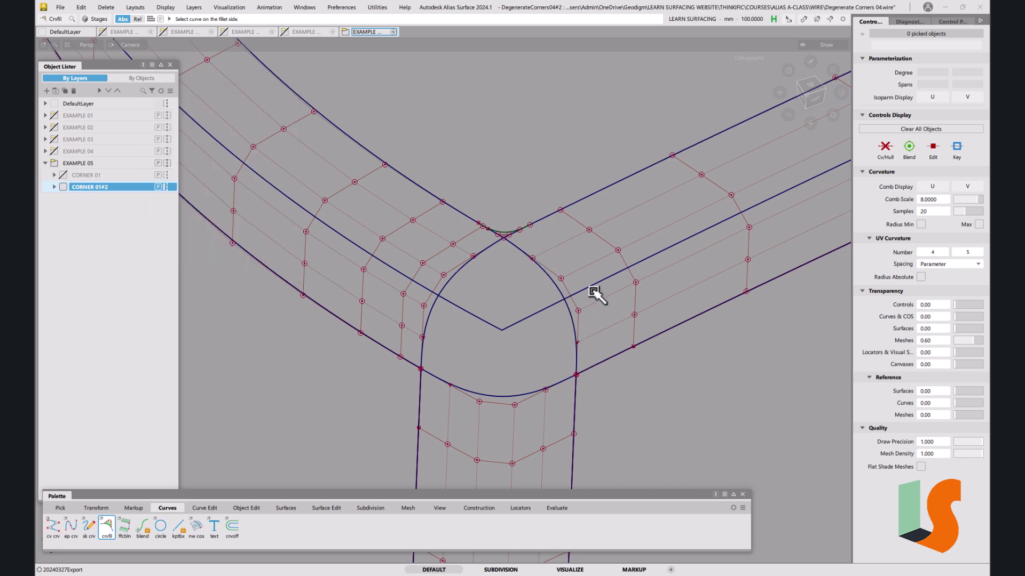
{"action": "left_click", "coordinate": [552, 280]}
{"action": "left_click", "coordinate": [478, 259]}
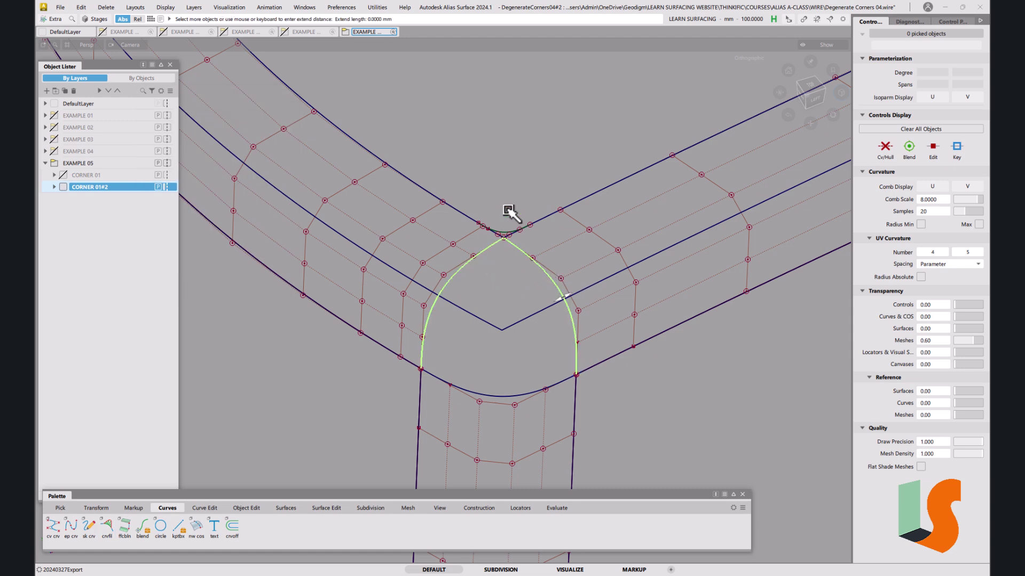
{"action": "left_click_drag", "start_coordinate": [551, 162], "coordinate": [511, 190]}
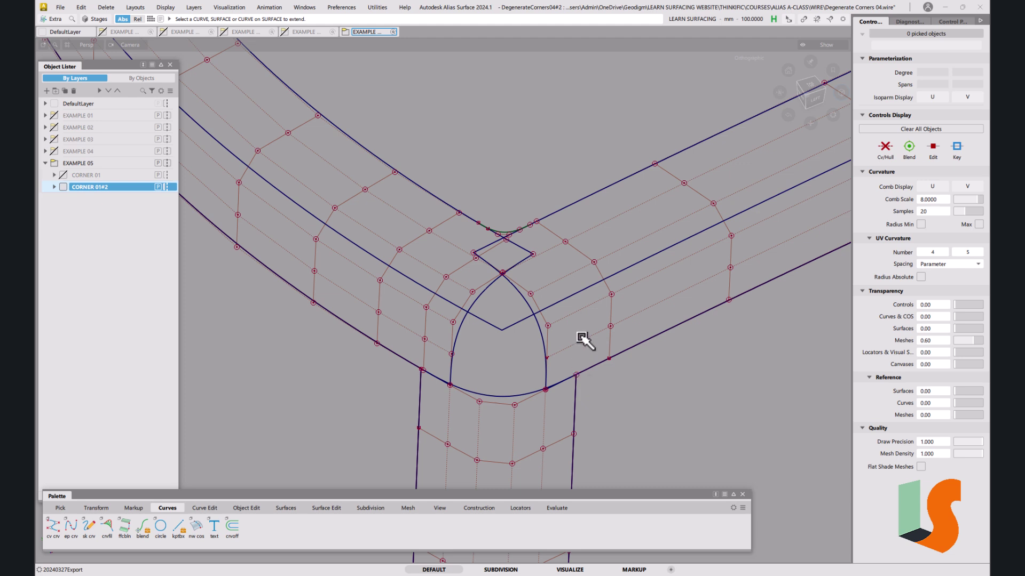
Create a 3 Pt construction plane through the vertical surface's right edge and the right end of the curve fillet.
{"action": "middle_click_drag", "start_coordinate": [600, 331], "coordinate": [561, 278], "text": "alt+shift"}
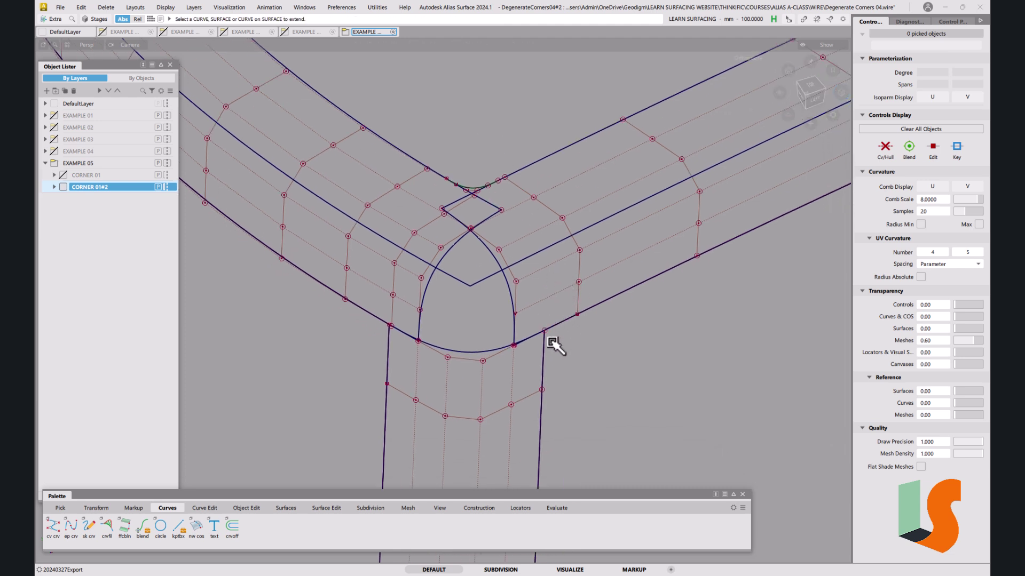
{"action": "left_click", "coordinate": [483, 508]}
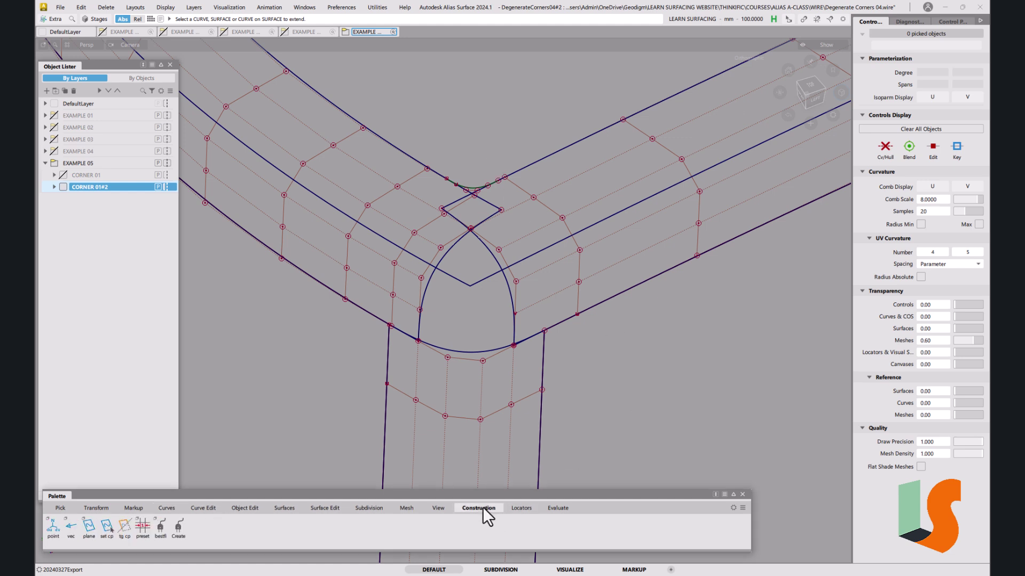
{"action": "double_click", "coordinate": [88, 528]}
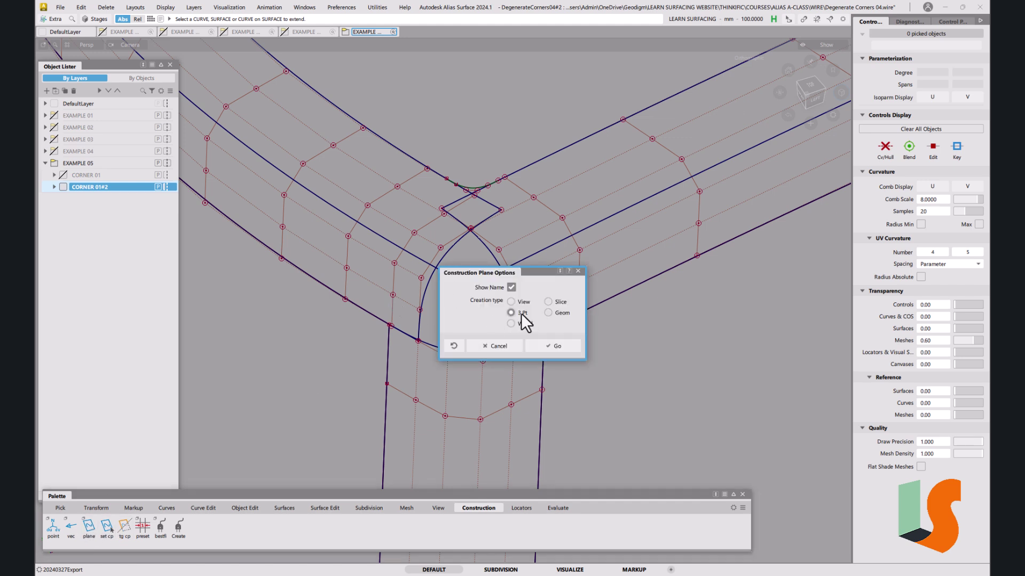
{"action": "left_click", "coordinate": [564, 348]}
{"action": "left_click", "coordinate": [544, 331]}
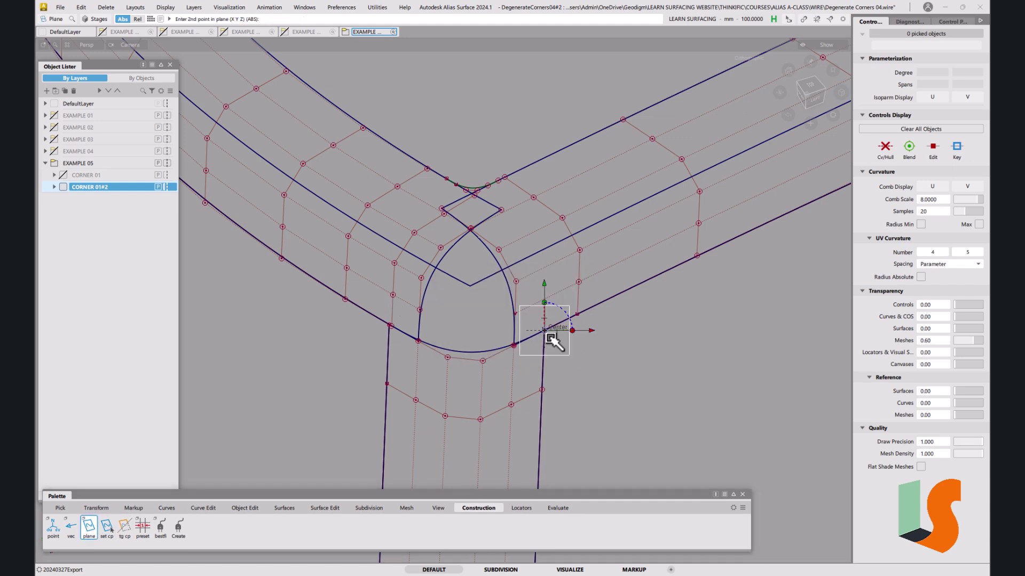
{"action": "left_click", "coordinate": [542, 390]}
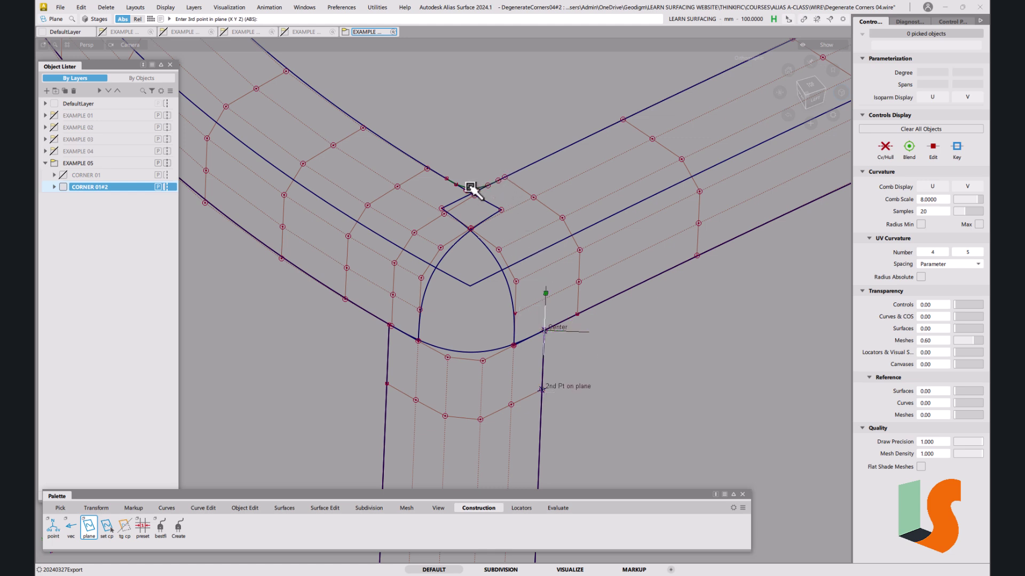
{"action": "left_click", "coordinate": [498, 180]}
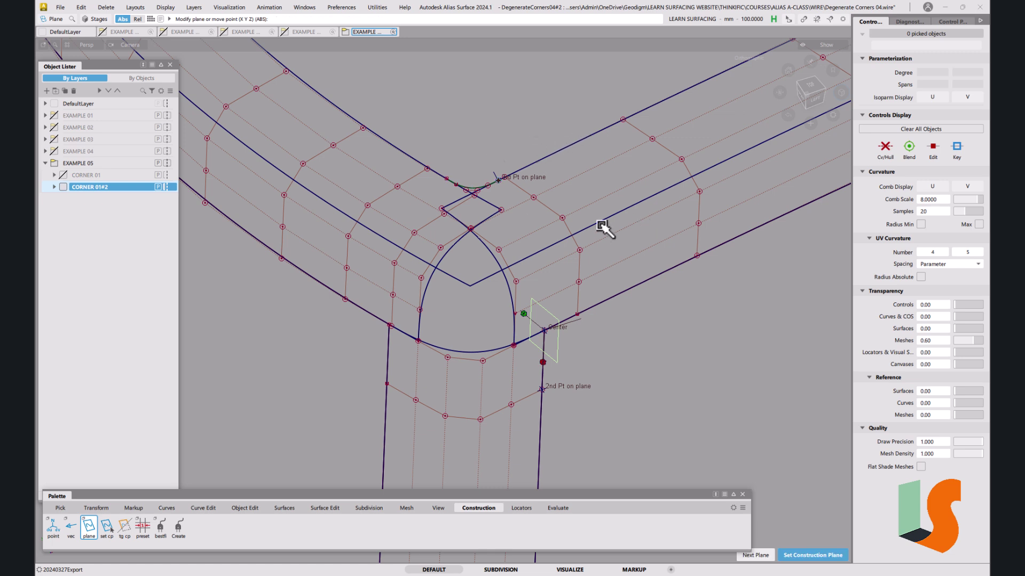
{"action": "key", "text": "space"}
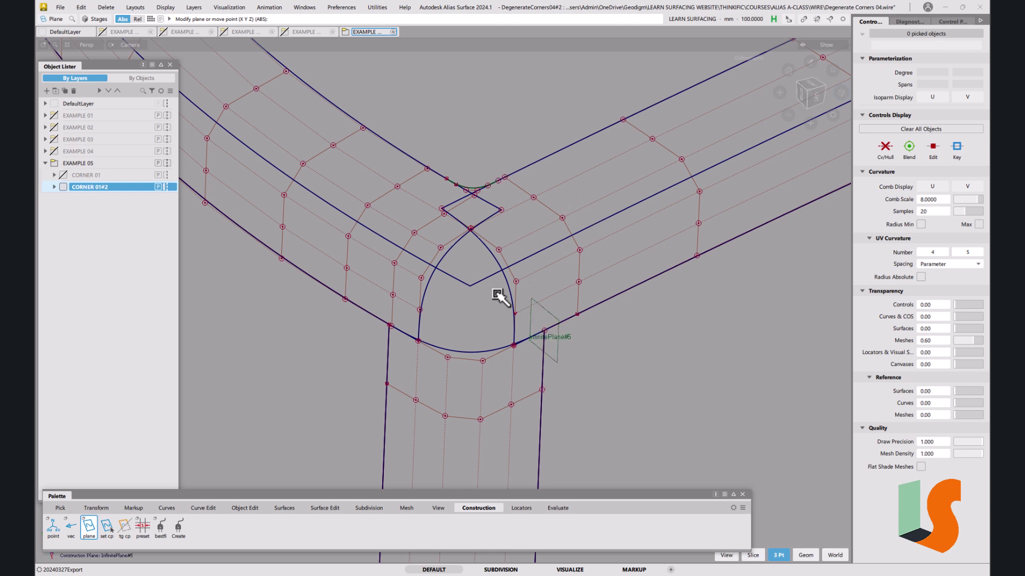
Create a second 3 Pt construction plane through the vertical surface's left edge and the left end of the curve fillet.
{"action": "left_click", "coordinate": [382, 327]}
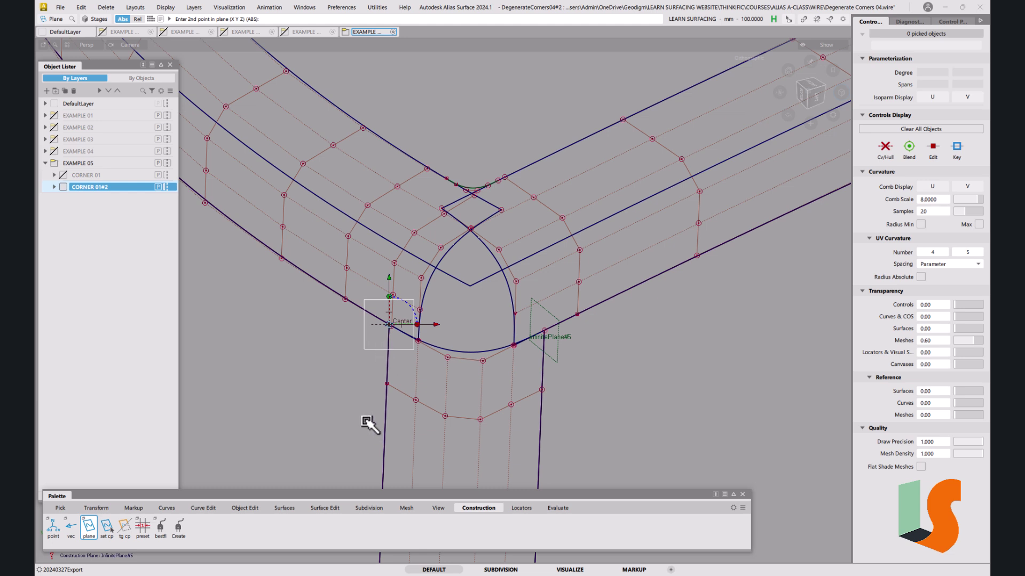
{"action": "left_click", "coordinate": [386, 384]}
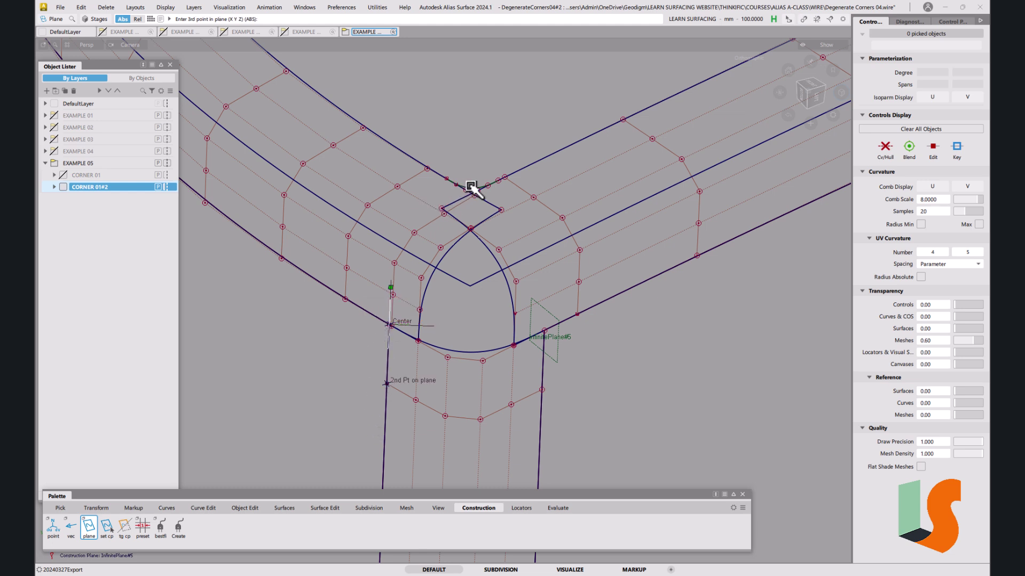
{"action": "left_click", "coordinate": [447, 179]}
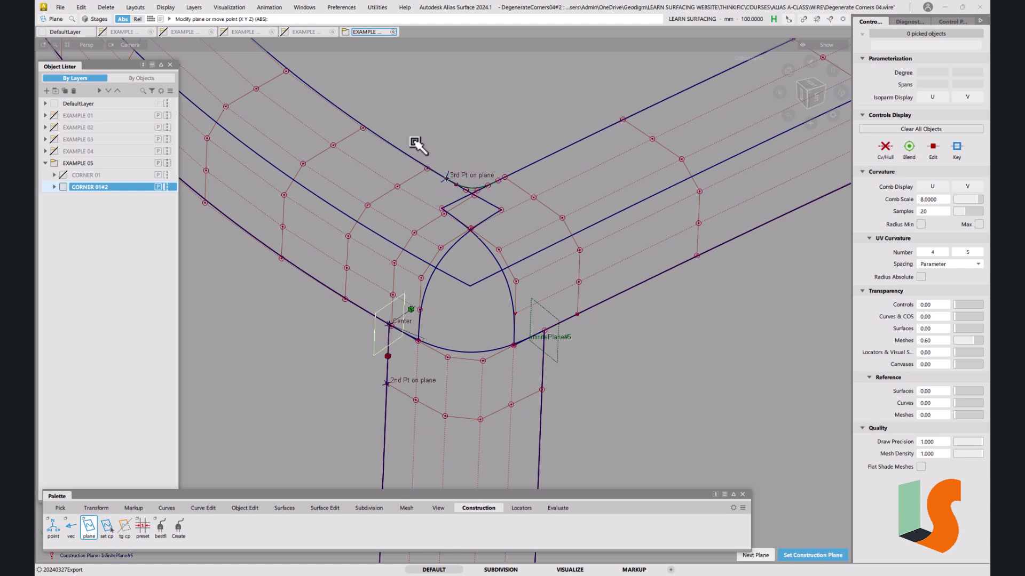
{"action": "key", "text": "space"}
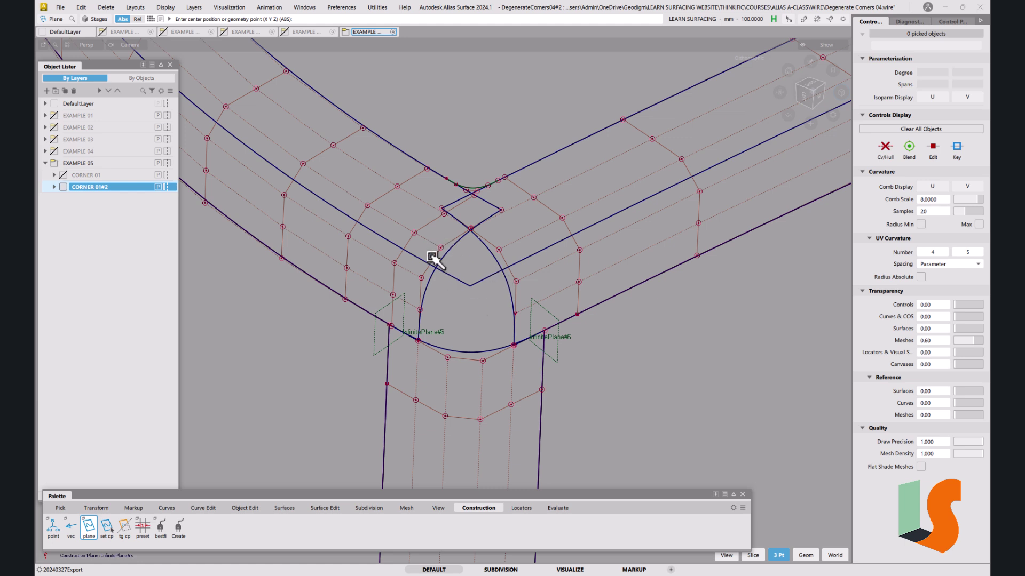
Trim convert the left rail surface at the left construction plane with 3D Trimming set to Intersect, keeping the part away from the corner.
{"action": "left_click", "coordinate": [332, 508]}
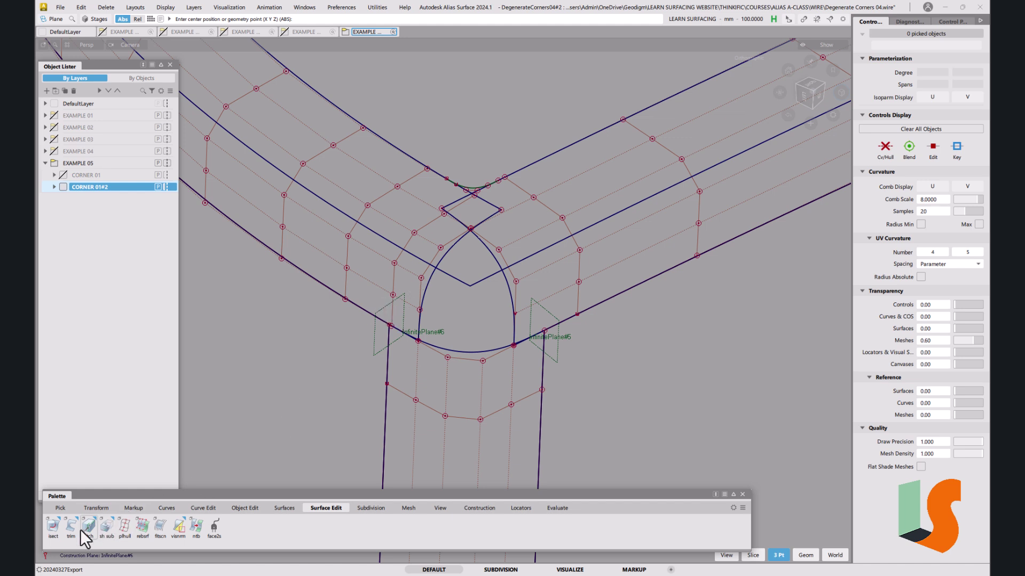
{"action": "left_click_drag", "start_coordinate": [71, 529], "coordinate": [92, 544]}
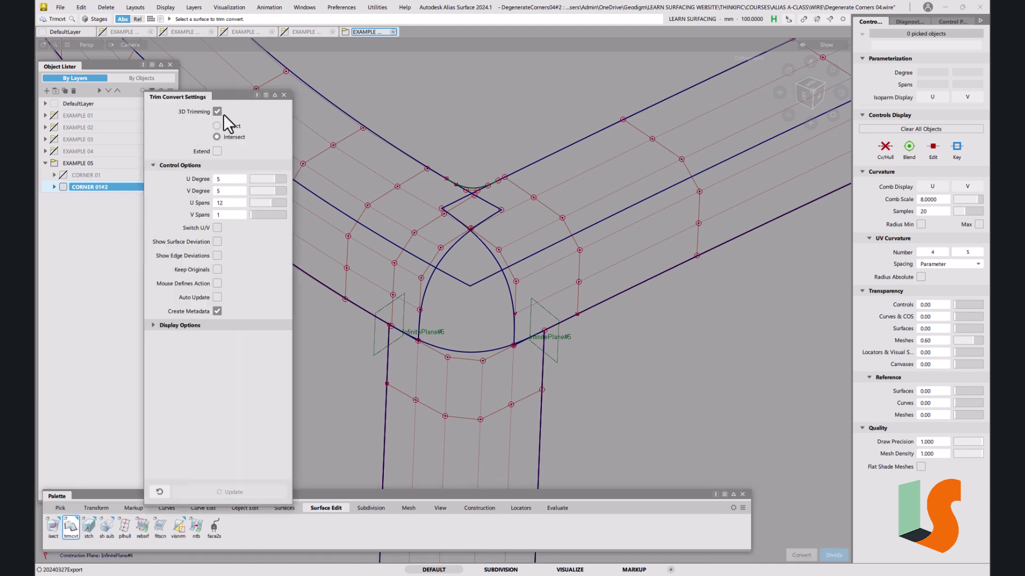
{"action": "left_click", "coordinate": [419, 303]}
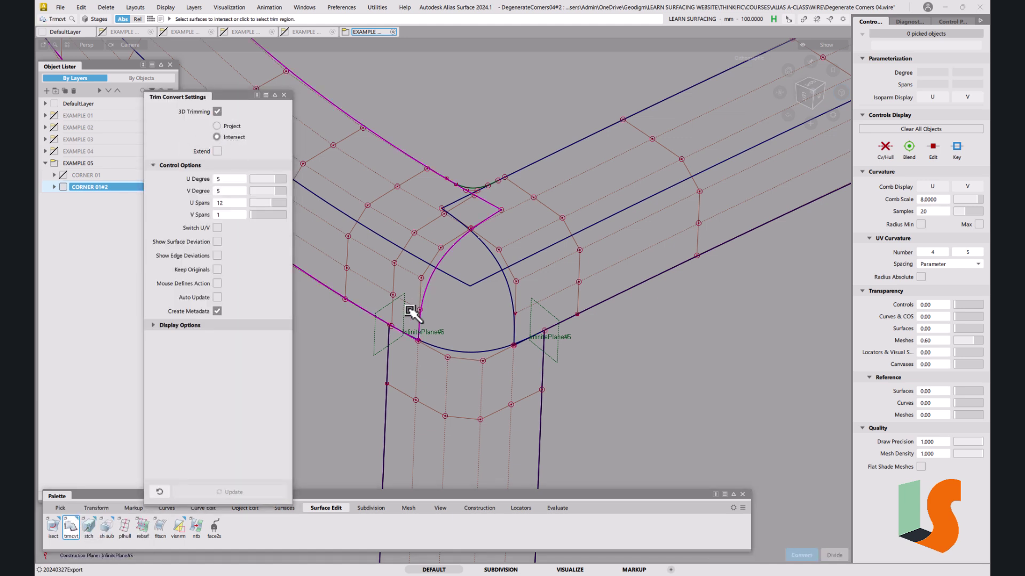
{"action": "left_click", "coordinate": [388, 306]}
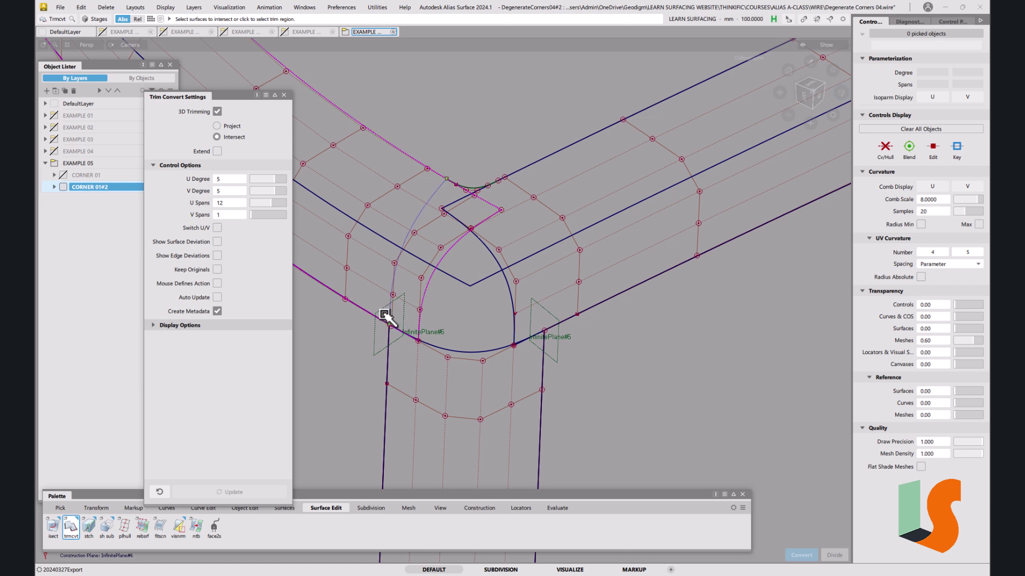
{"action": "left_click", "coordinate": [361, 302]}
{"action": "key", "text": "space"}
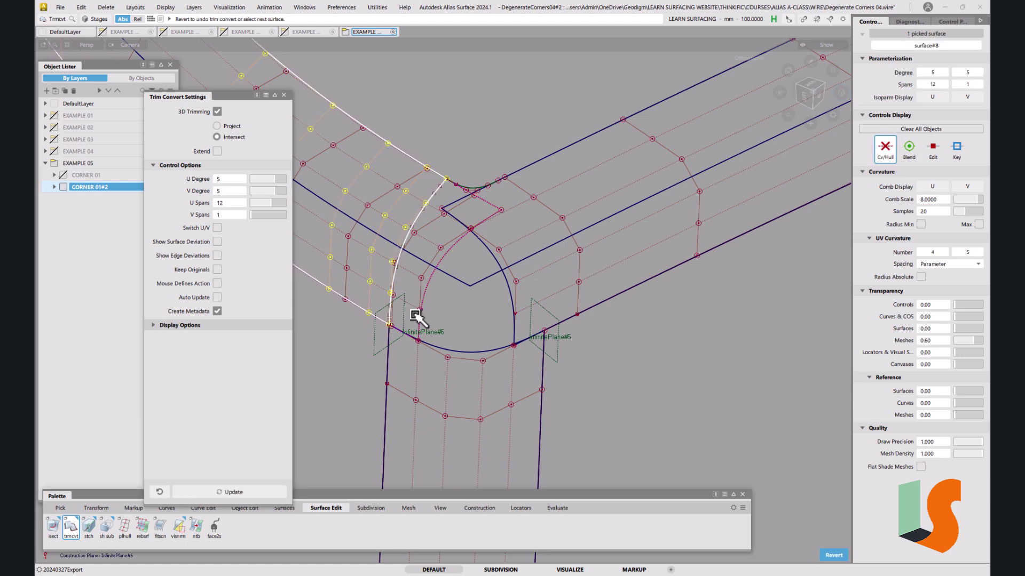
{"action": "left_click", "coordinate": [486, 285]}
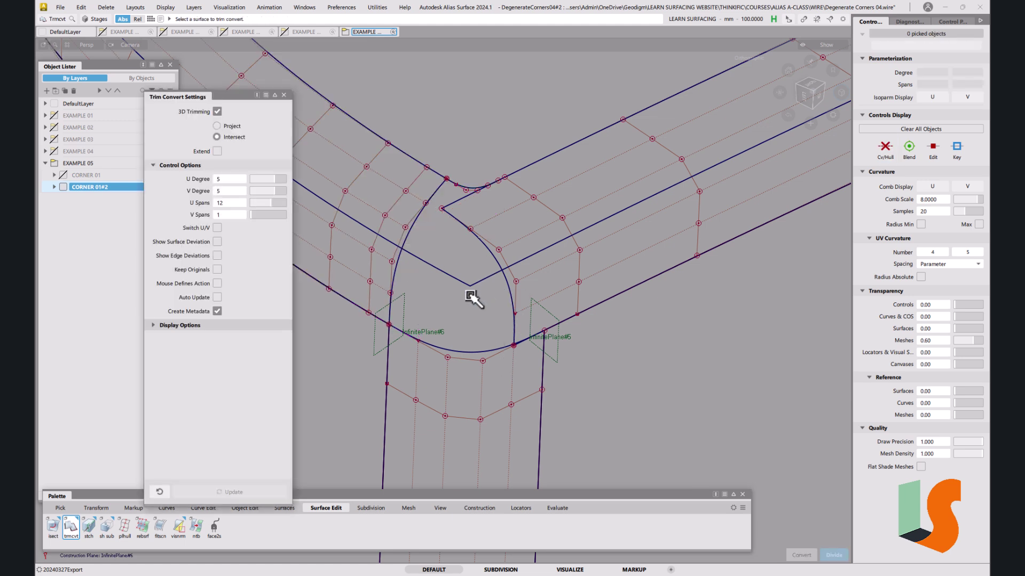
{"action": "key", "text": "F2"}
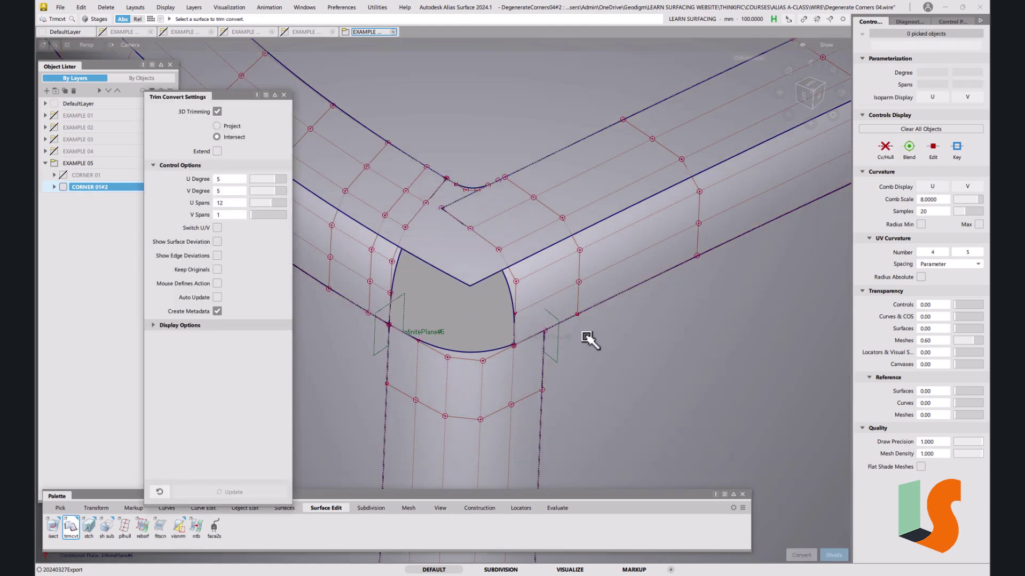
Trim convert the right rail surface at the right construction plane, keeping the part away from the corner.
{"action": "key", "text": "F2"}
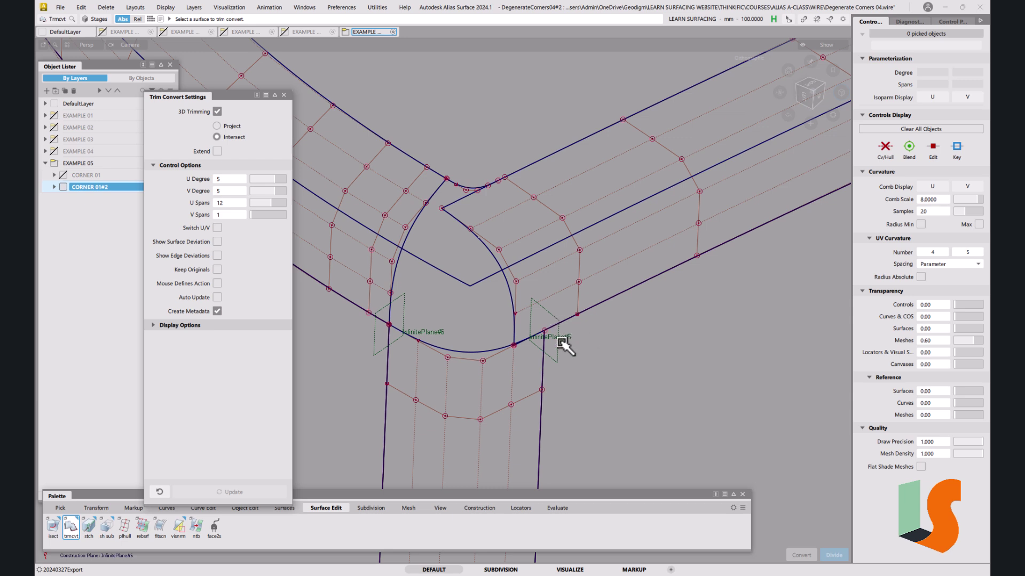
{"action": "left_click", "coordinate": [513, 298]}
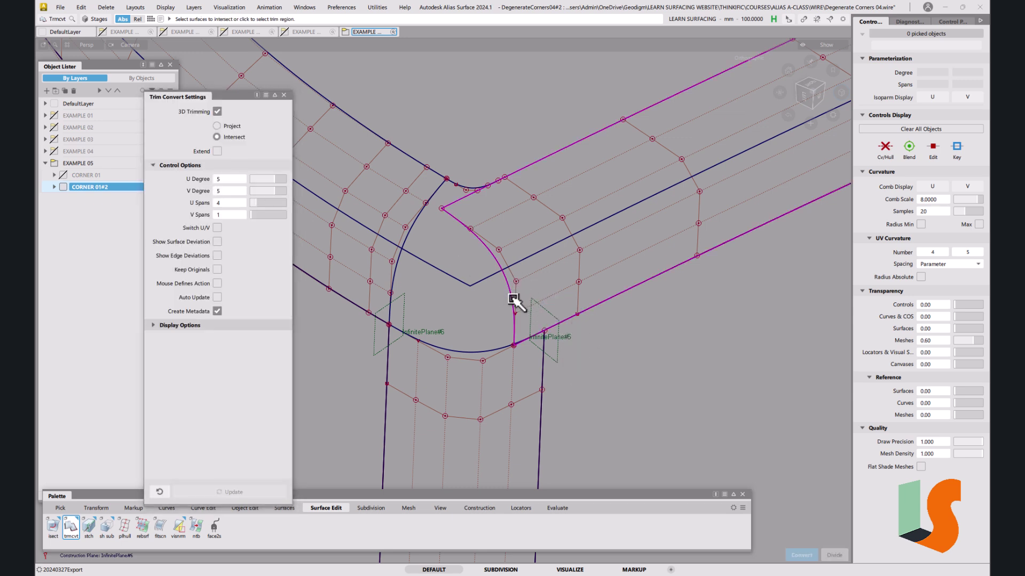
{"action": "left_click", "coordinate": [576, 298]}
{"action": "left_click", "coordinate": [576, 299]}
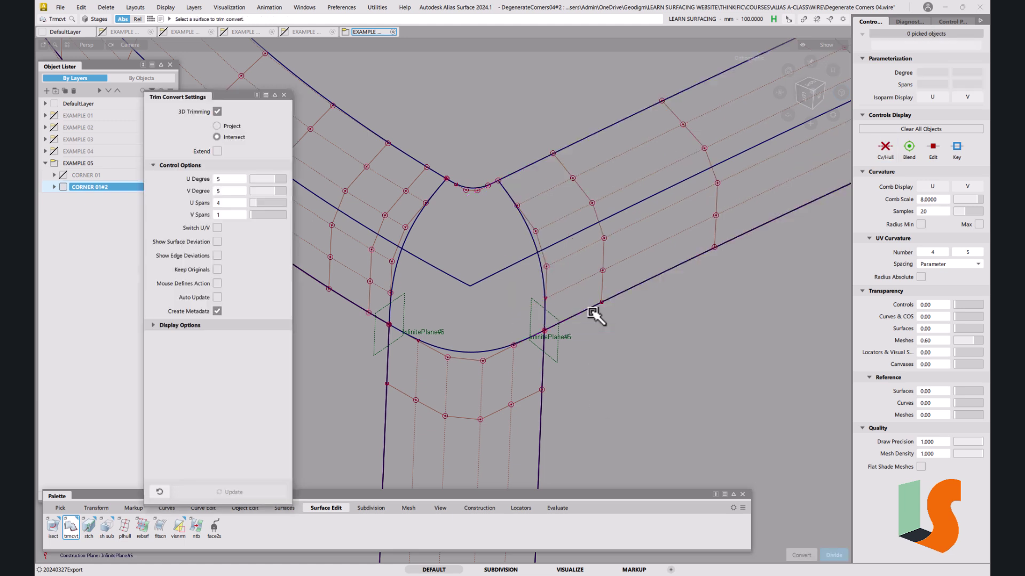
{"action": "left_click", "coordinate": [284, 95]}
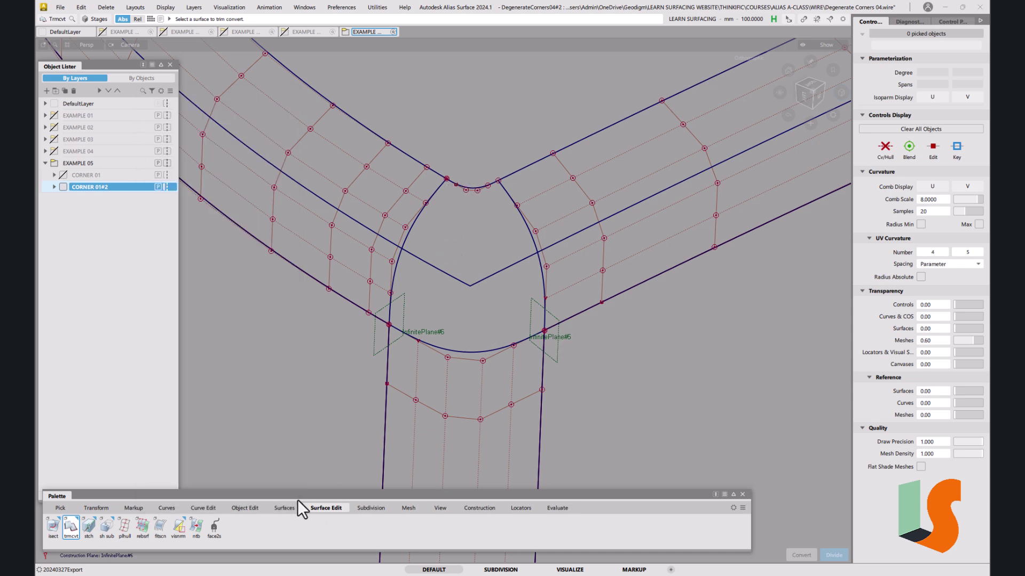
Set up a Square surface with G0 Position continuity on boundary 1 and G2 Curvature on boundaries 2, 3 and 4.
{"action": "left_click", "coordinate": [285, 508]}
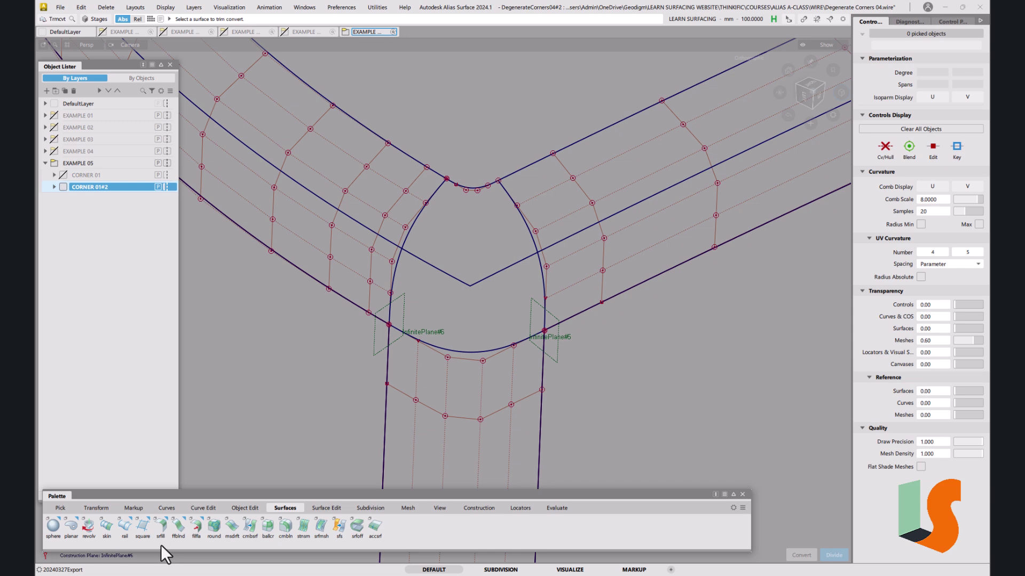
{"action": "left_click", "coordinate": [142, 528]}
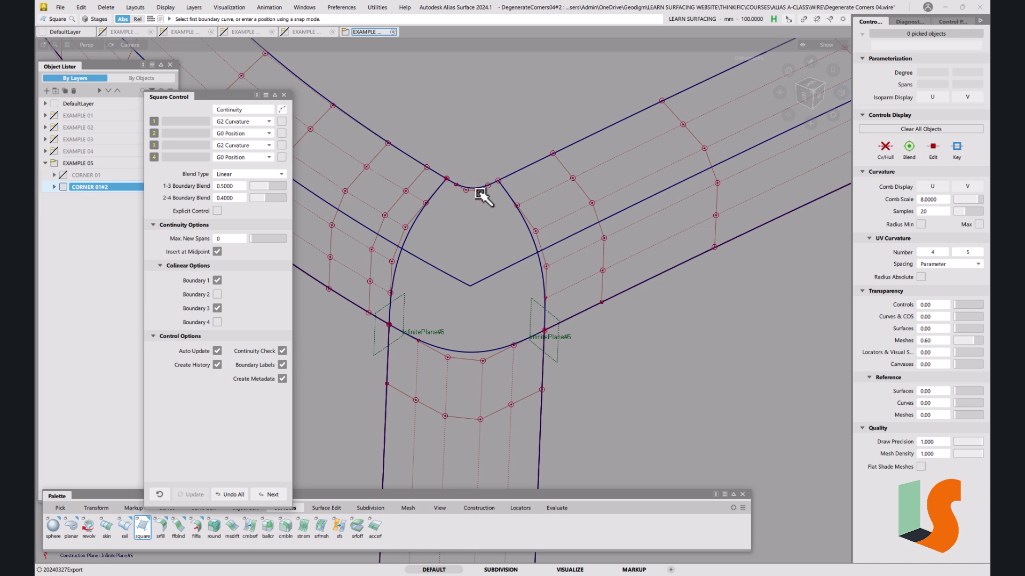
{"action": "left_click", "coordinate": [239, 122]}
{"action": "left_click", "coordinate": [243, 147]}
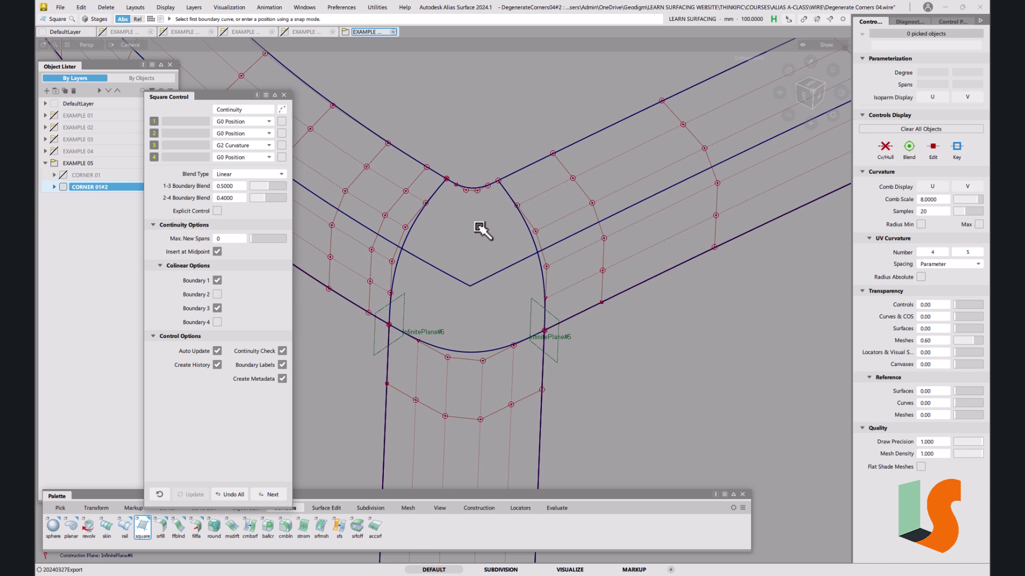
{"action": "left_click", "coordinate": [259, 132]}
{"action": "left_click", "coordinate": [246, 170]}
{"action": "left_click", "coordinate": [264, 157]}
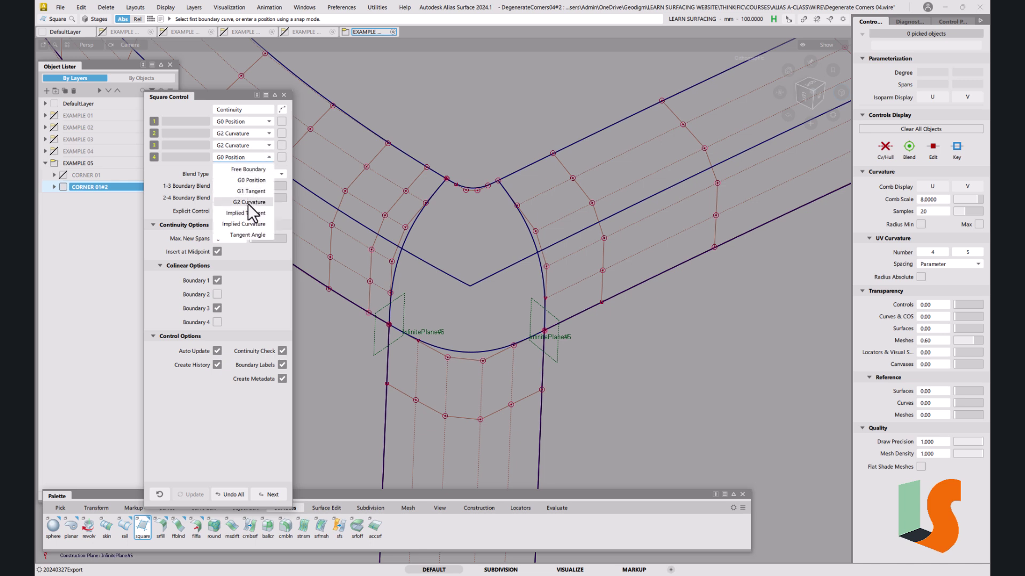
{"action": "left_click", "coordinate": [248, 202]}
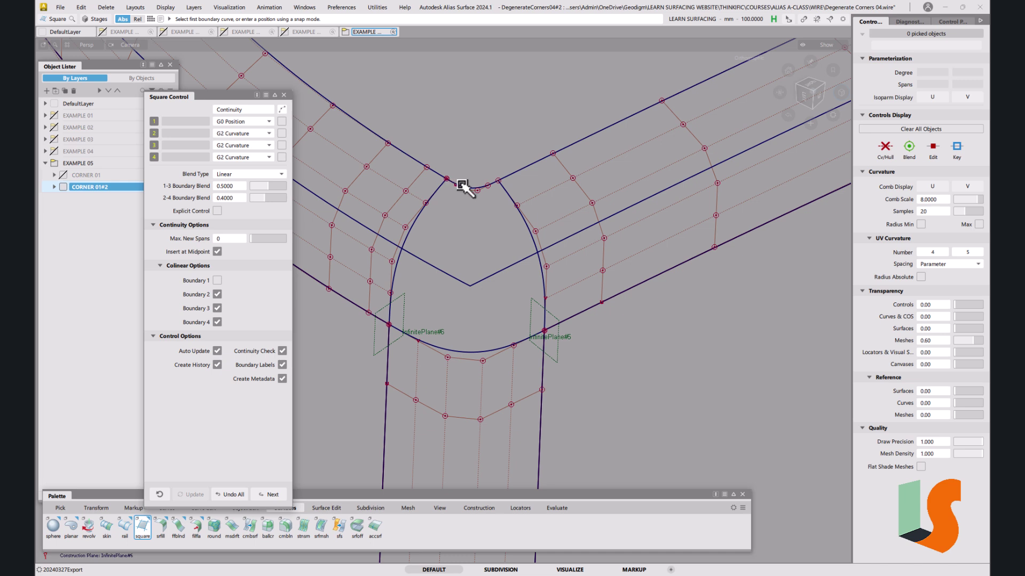
Build the Square corner surface from the curve fillet, the left rail's end edge, the vertical surface's upper edge and the right rail's end edge.
{"action": "left_click", "coordinate": [462, 190]}
{"action": "left_click", "coordinate": [426, 207]}
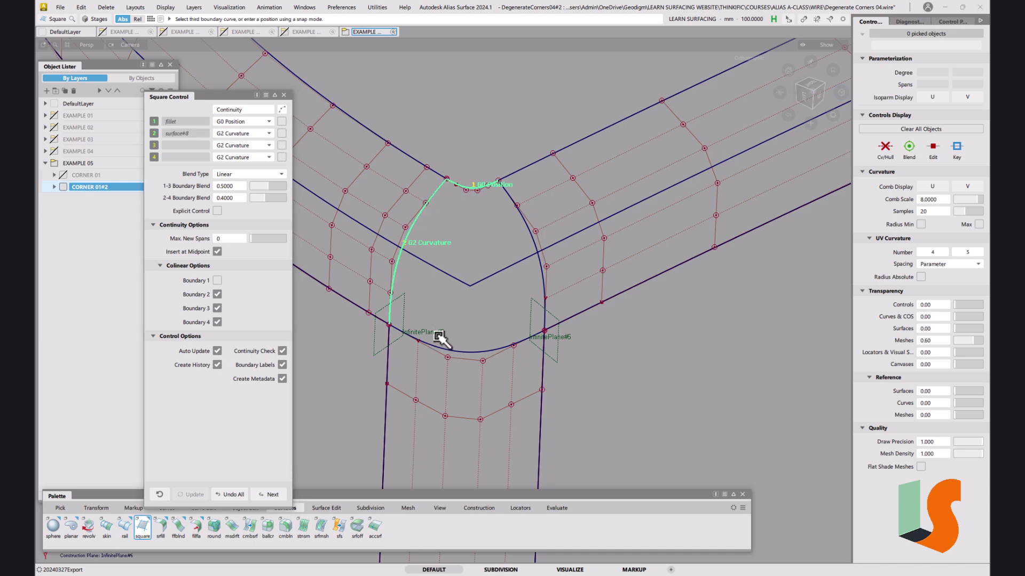
{"action": "left_click", "coordinate": [439, 351]}
{"action": "left_click", "coordinate": [542, 279]}
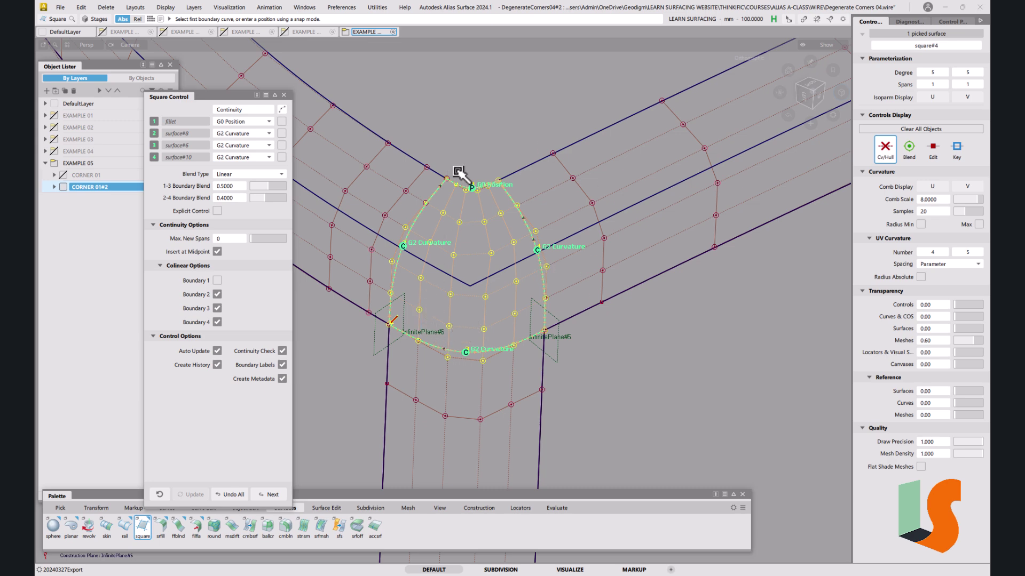
{"action": "left_click", "coordinate": [610, 375]}
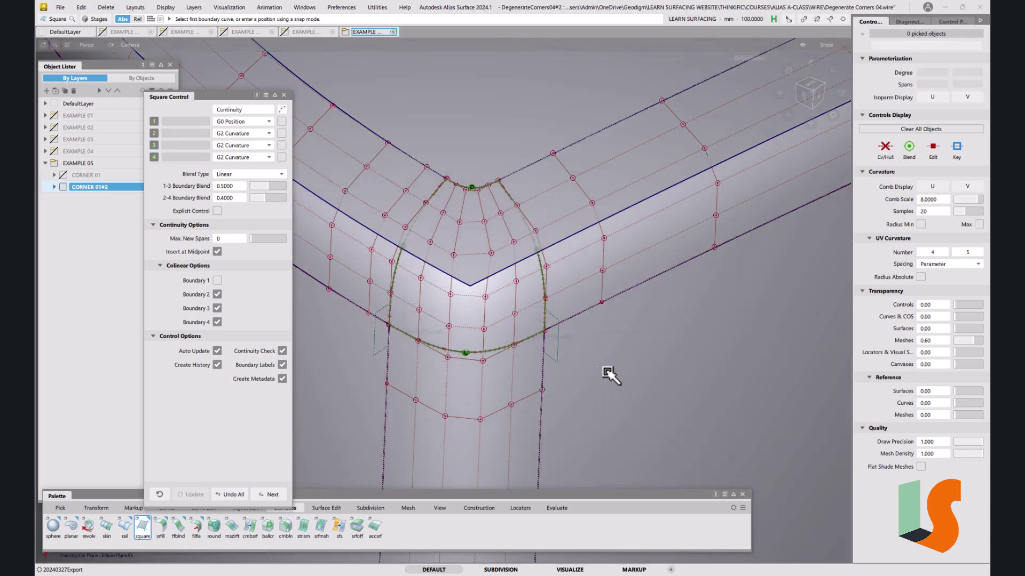
{"action": "scroll", "coordinate": [564, 298], "scroll_direction": "down", "scroll_amount": 5}
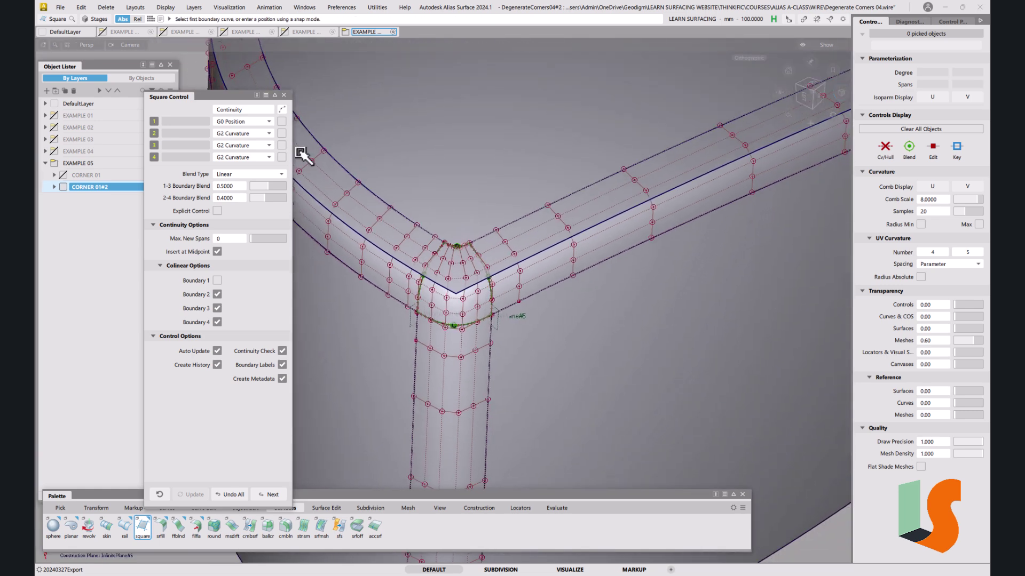
{"action": "left_click", "coordinate": [284, 95]}
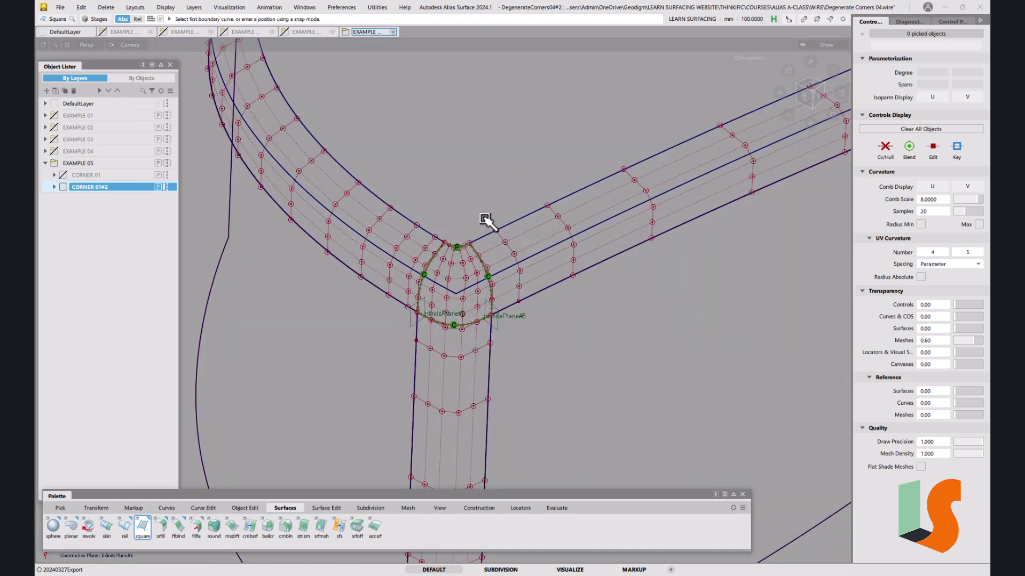
Try to trim the top surface with the left rail's upper edge, using 3D Trimming set to Project along the Z vector.
{"action": "middle_click_drag", "start_coordinate": [469, 247], "coordinate": [496, 263], "text": "alt+shift"}
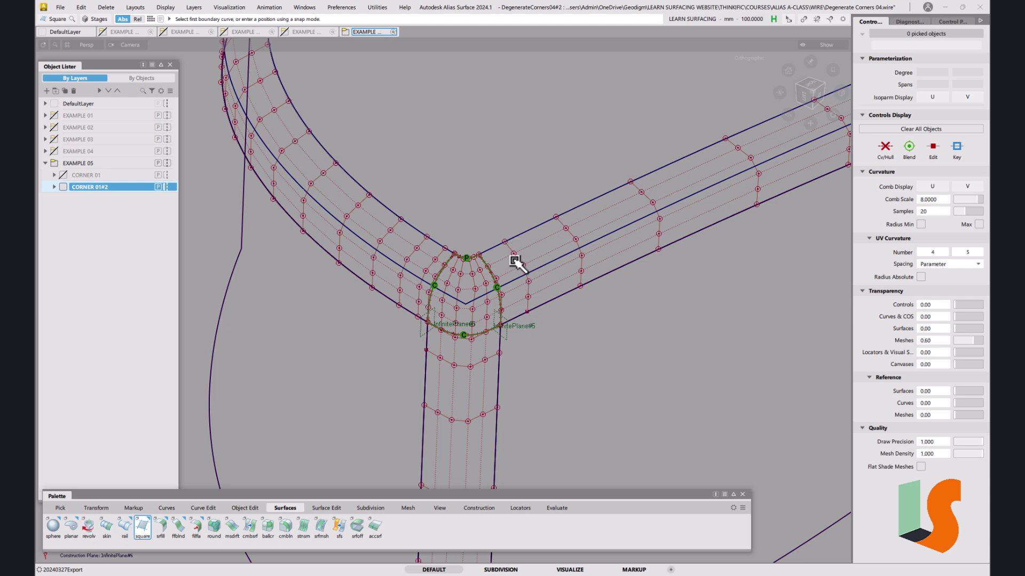
{"action": "left_click", "coordinate": [320, 509]}
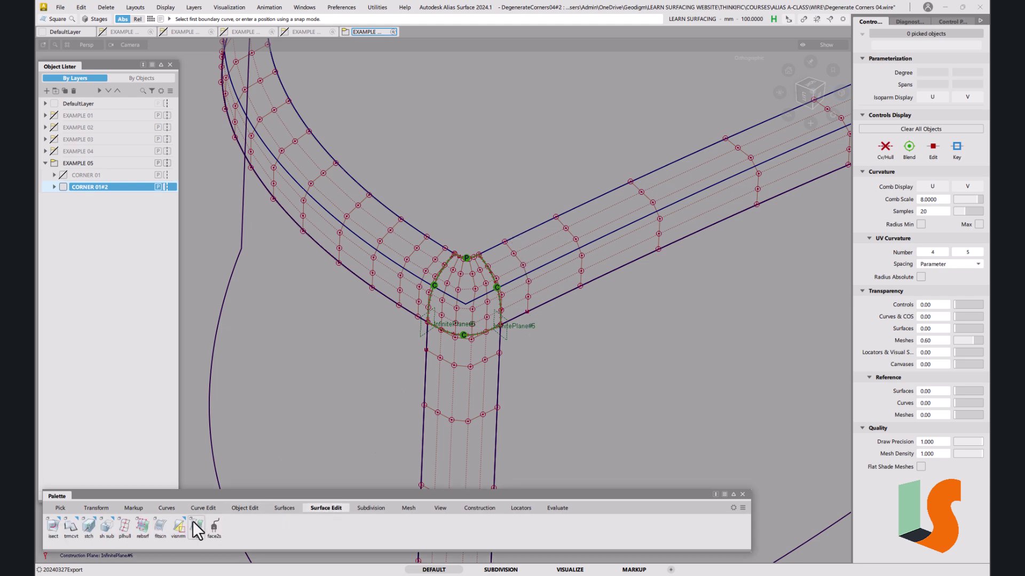
{"action": "left_click_drag", "start_coordinate": [71, 529], "coordinate": [92, 515]}
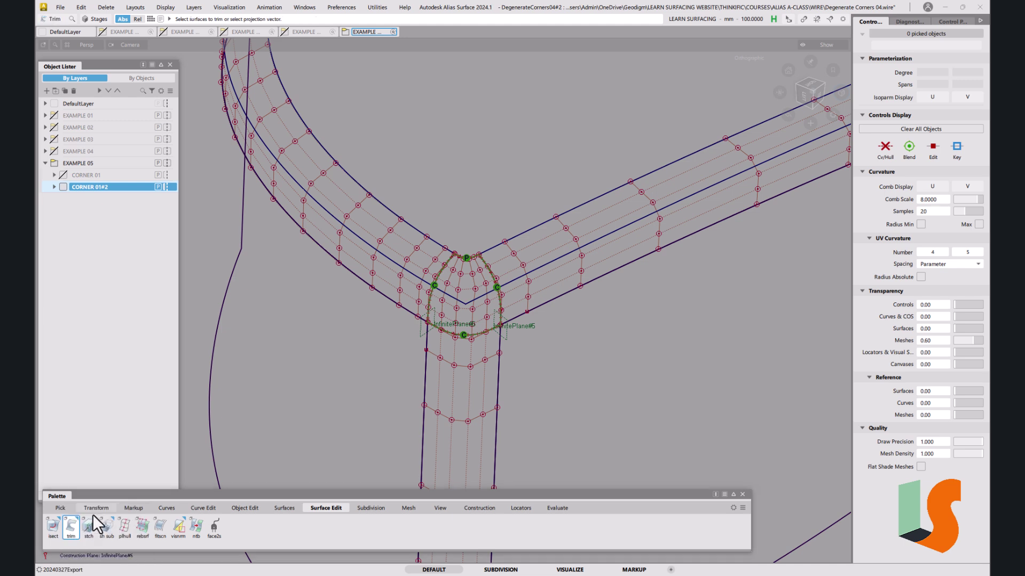
{"action": "double_click", "coordinate": [69, 527]}
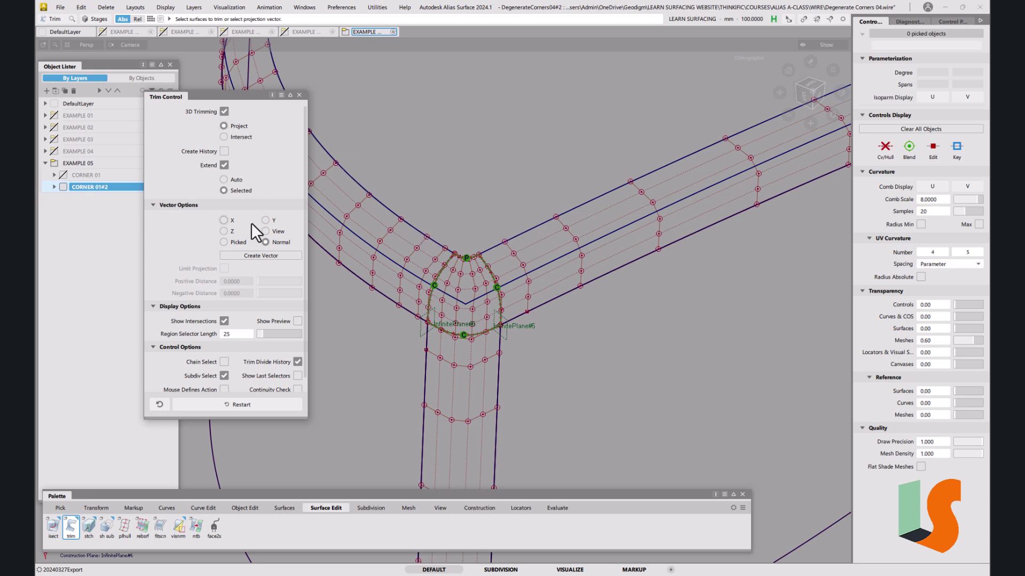
{"action": "left_click", "coordinate": [226, 232]}
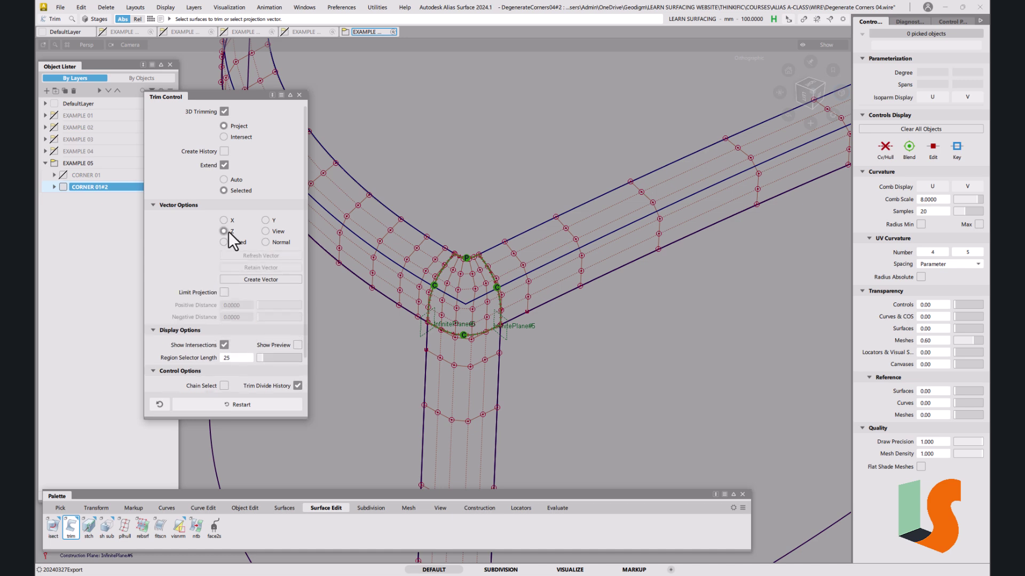
{"action": "left_click", "coordinate": [468, 258]}
{"action": "left_click", "coordinate": [437, 242]}
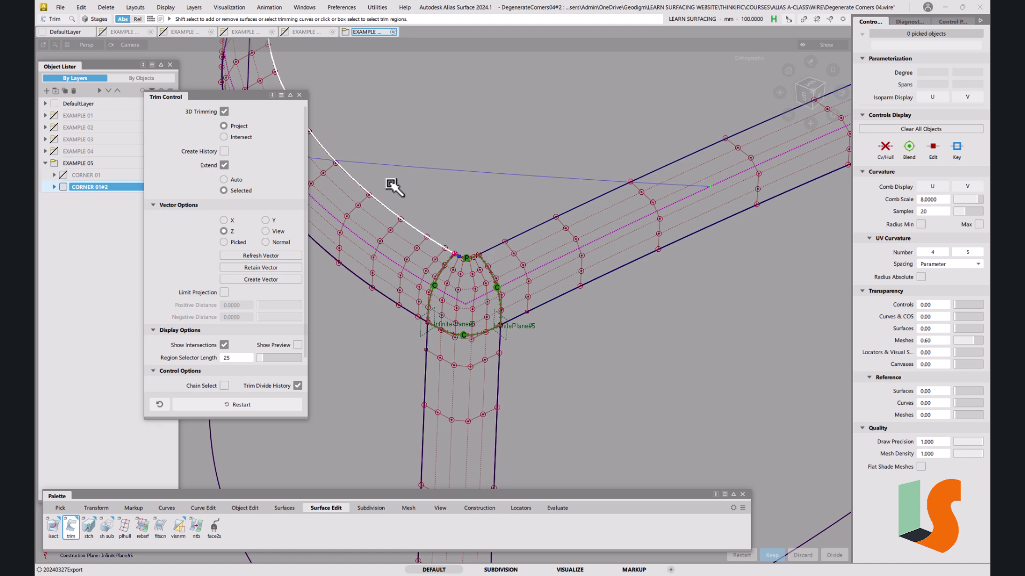
{"action": "left_click", "coordinate": [299, 95]}
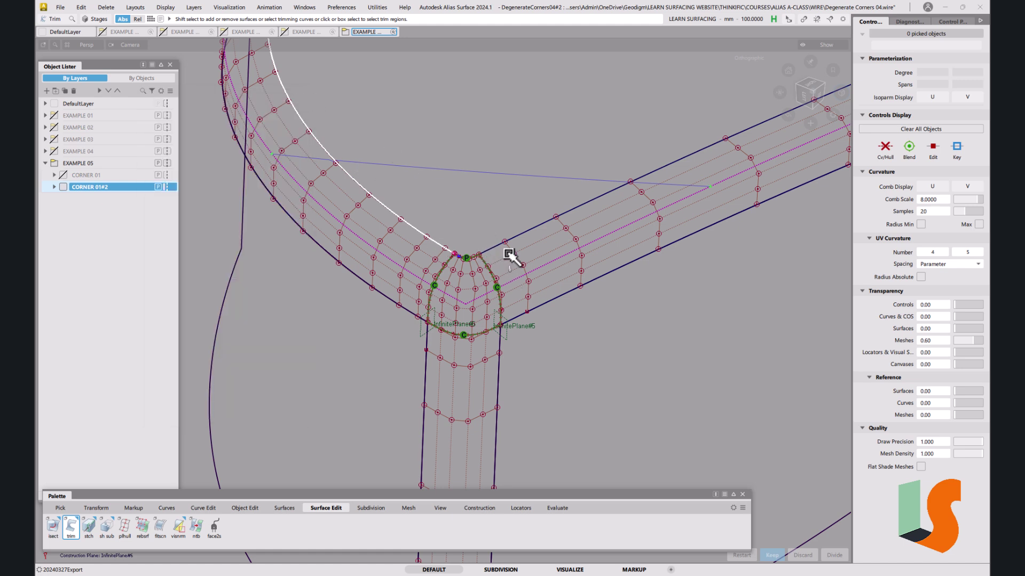
Delete the position continuity locator on the corner surface's edge at the curve fillet.
{"action": "left_click_drag", "start_coordinate": [484, 289], "coordinate": [482, 335], "text": "ctrl+shift"}
{"action": "key", "text": "Delete"}
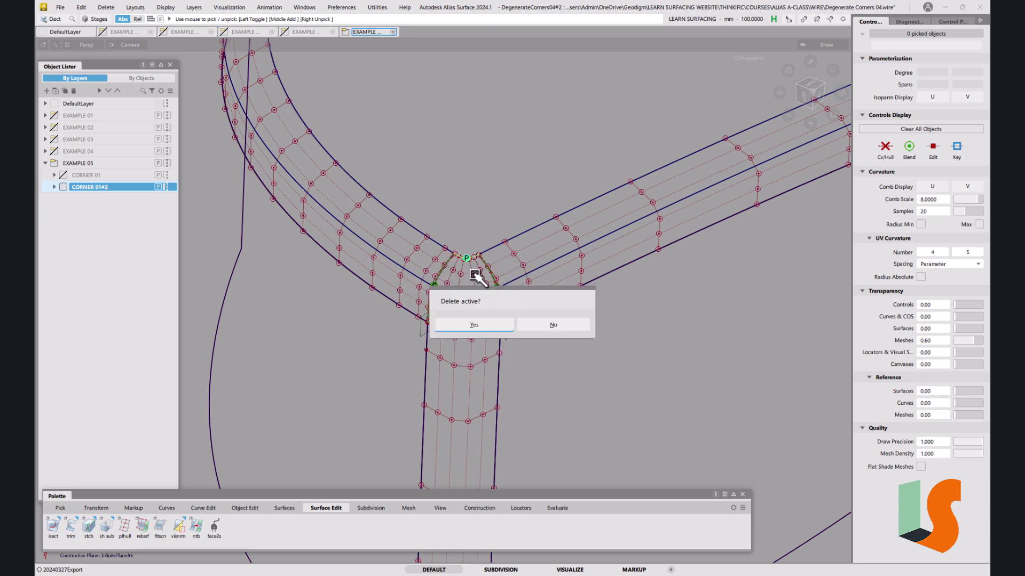
{"action": "left_click", "coordinate": [474, 324]}
Start a G2 Project alignment along Z with the corner surface's edge at the curve fillet as input, accepting removal of its construction history.
{"action": "scroll", "coordinate": [464, 263], "scroll_direction": "up", "scroll_amount": 5}
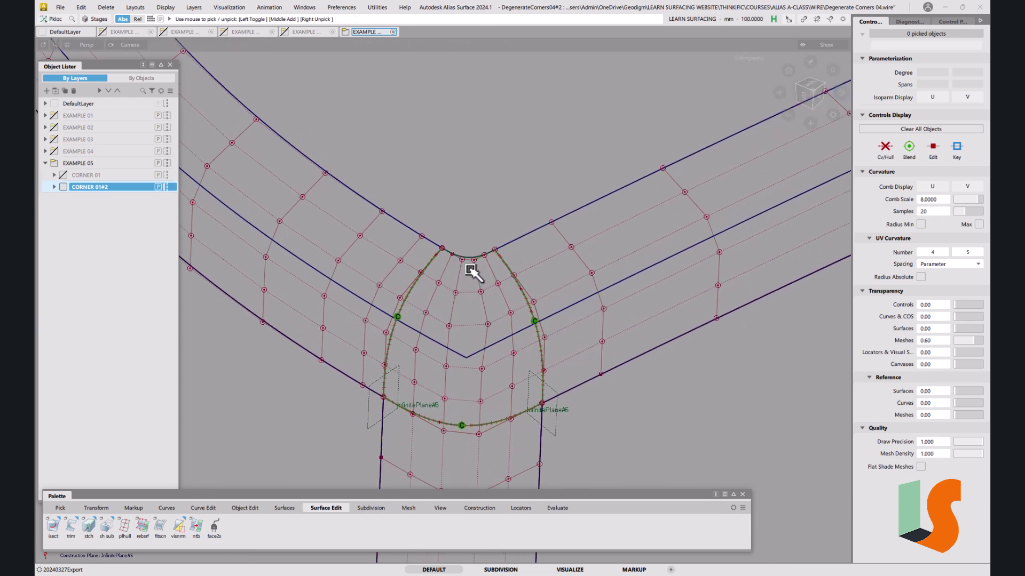
{"action": "left_click_drag", "start_coordinate": [474, 256], "coordinate": [414, 328], "text": "alt+shift"}
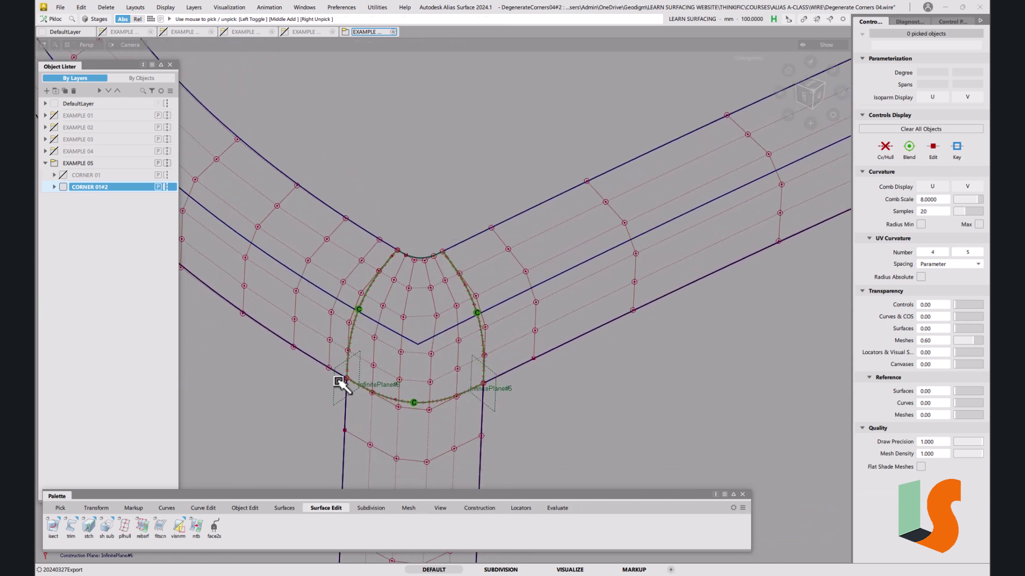
{"action": "left_click", "coordinate": [243, 508]}
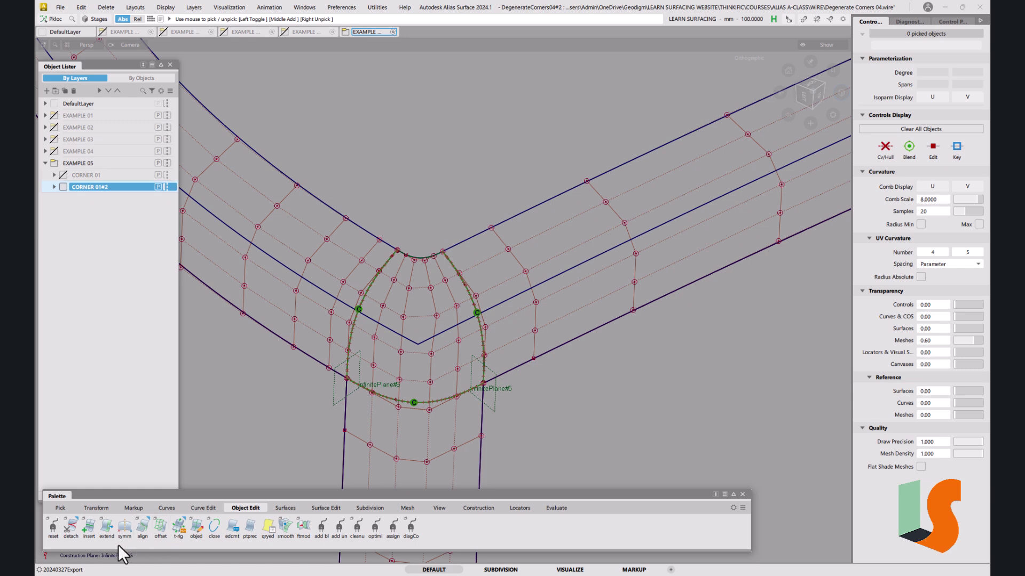
{"action": "double_click", "coordinate": [139, 527]}
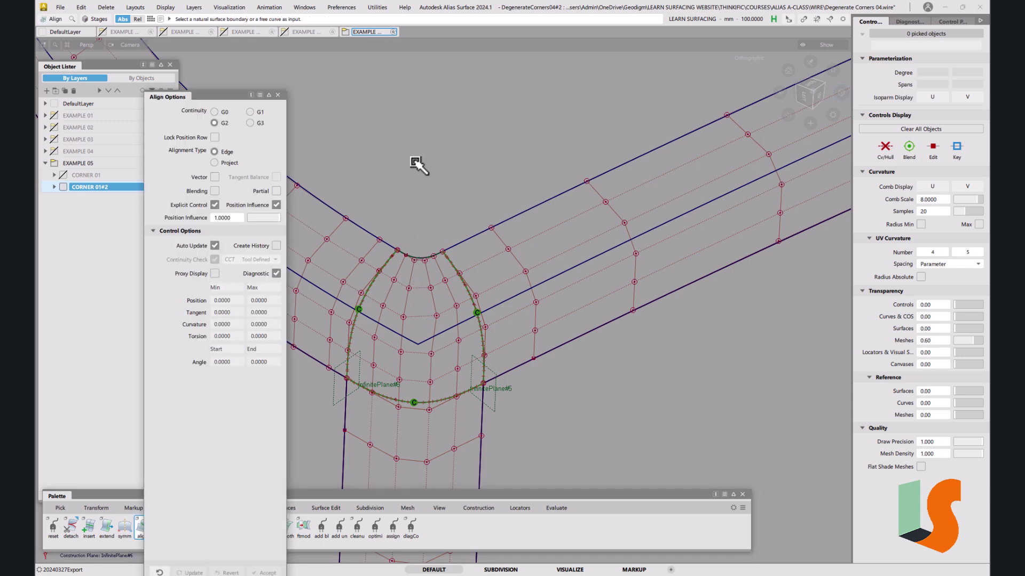
{"action": "left_click", "coordinate": [231, 163]}
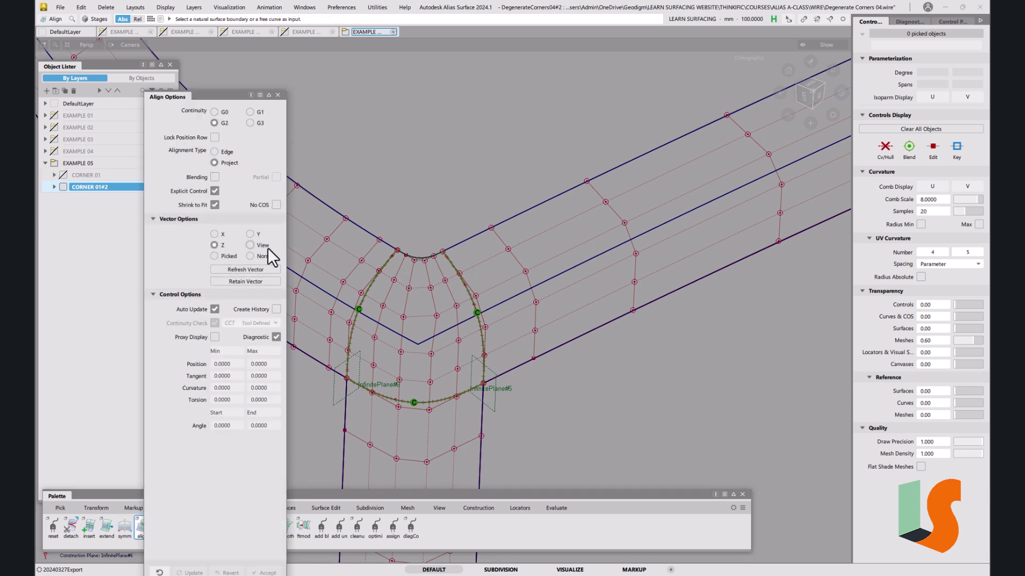
{"action": "left_click", "coordinate": [423, 259]}
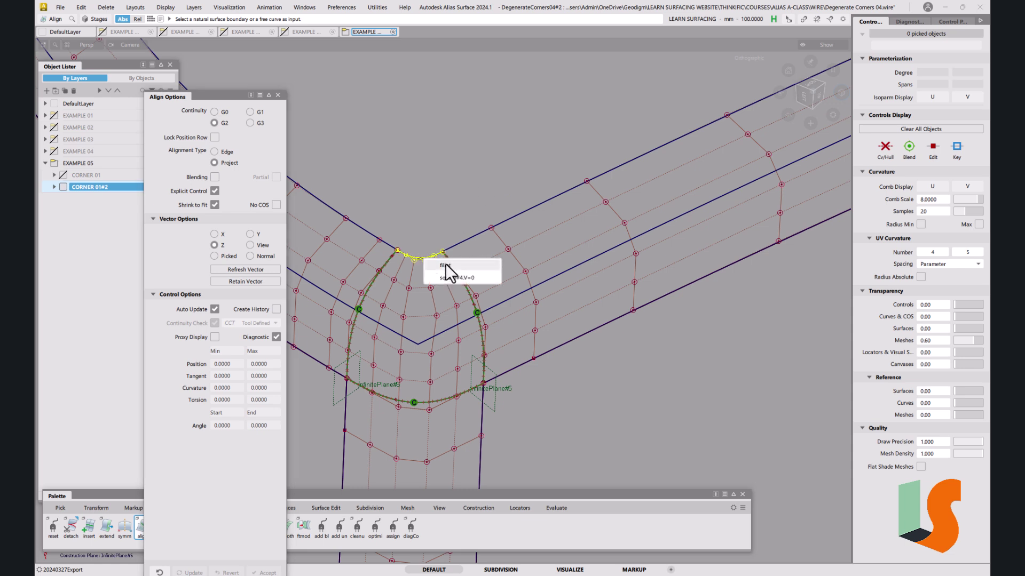
{"action": "left_click", "coordinate": [448, 276]}
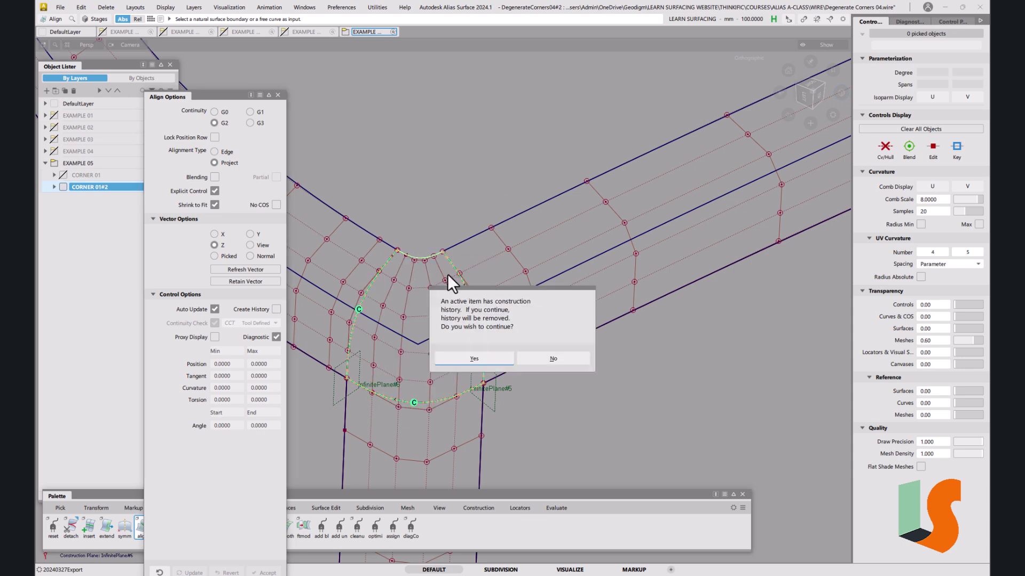
{"action": "left_click", "coordinate": [475, 359]}
Turn on the grid display to reveal the orientation of the active construction plane around the corner model.
{"action": "right_click_drag", "start_coordinate": [478, 208], "coordinate": [474, 364], "text": "alt+shift"}
{"action": "middle_click_drag", "start_coordinate": [527, 227], "coordinate": [512, 315], "text": "alt+shift"}
{"action": "left_click_drag", "start_coordinate": [488, 288], "coordinate": [503, 273], "text": "alt+shift"}
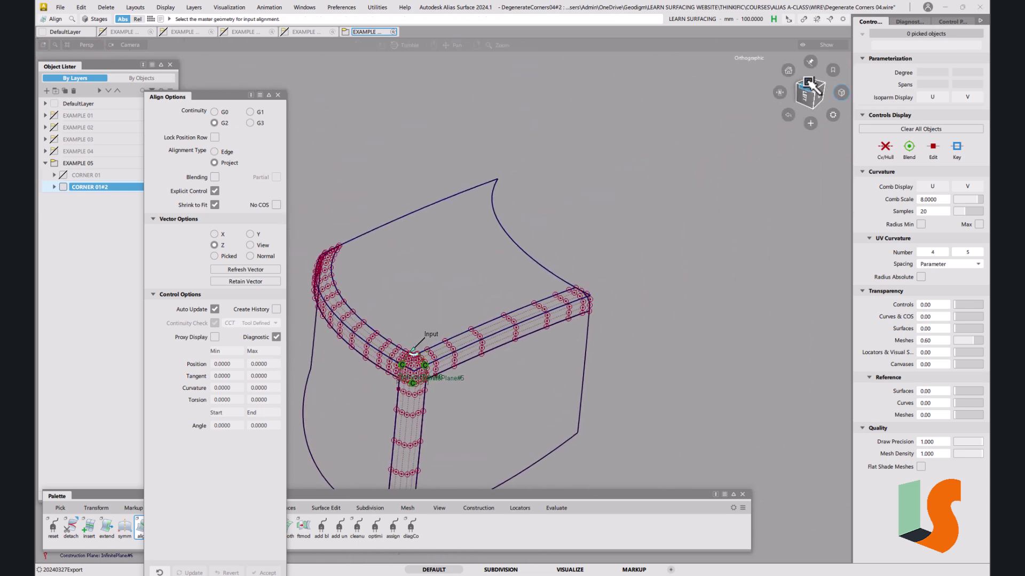
{"action": "left_click_drag", "start_coordinate": [727, 142], "coordinate": [768, 101], "text": "alt+shift"}
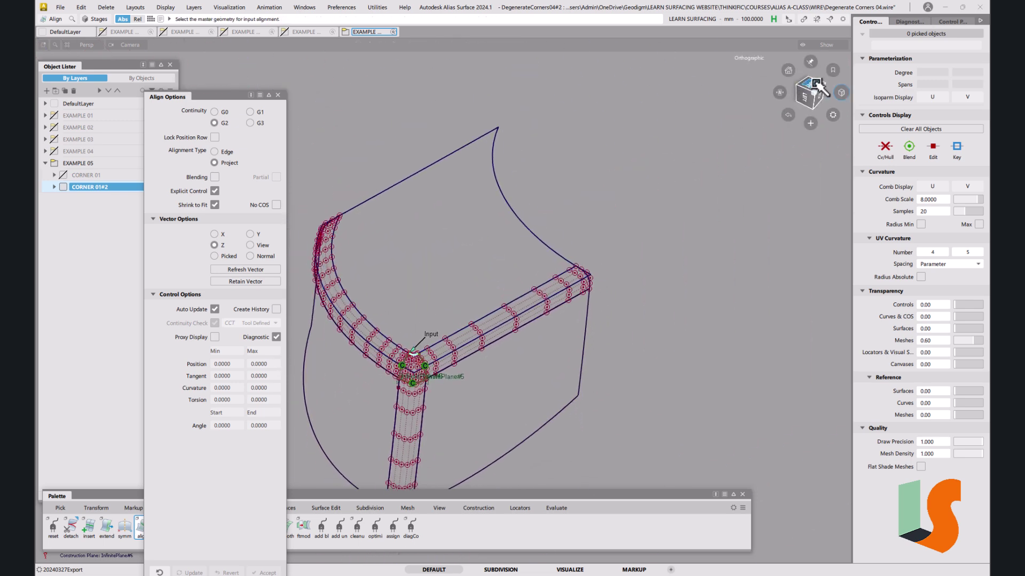
{"action": "key", "text": "alt+g"}
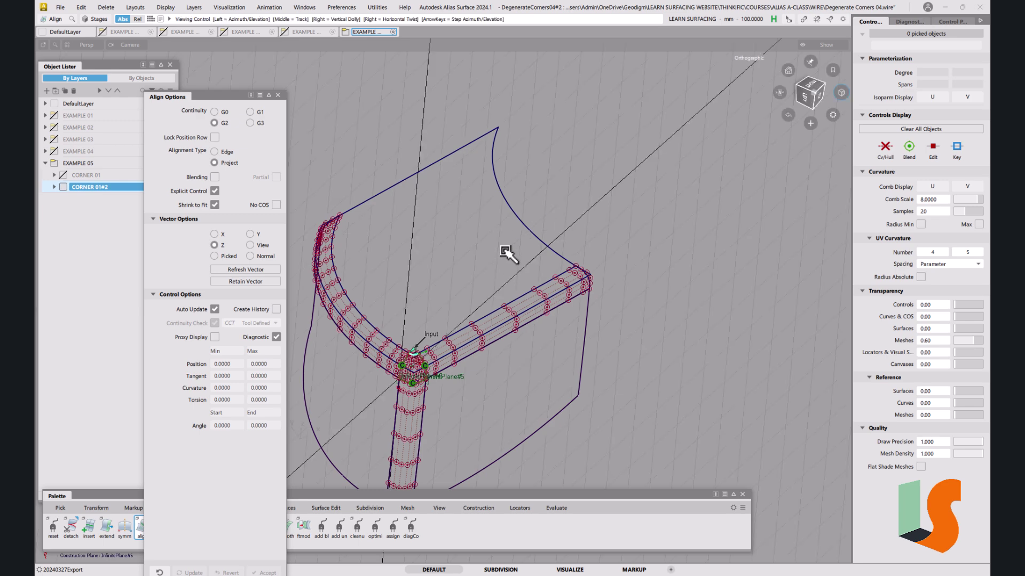
{"action": "middle_click_drag", "start_coordinate": [439, 281], "coordinate": [474, 213], "text": "alt+shift"}
{"action": "right_click_drag", "start_coordinate": [477, 240], "coordinate": [482, 206], "text": "alt+shift"}
{"action": "left_click_drag", "start_coordinate": [483, 206], "coordinate": [503, 240], "text": "alt+shift"}
{"action": "middle_click_drag", "start_coordinate": [542, 191], "coordinate": [479, 261], "text": "alt+shift"}
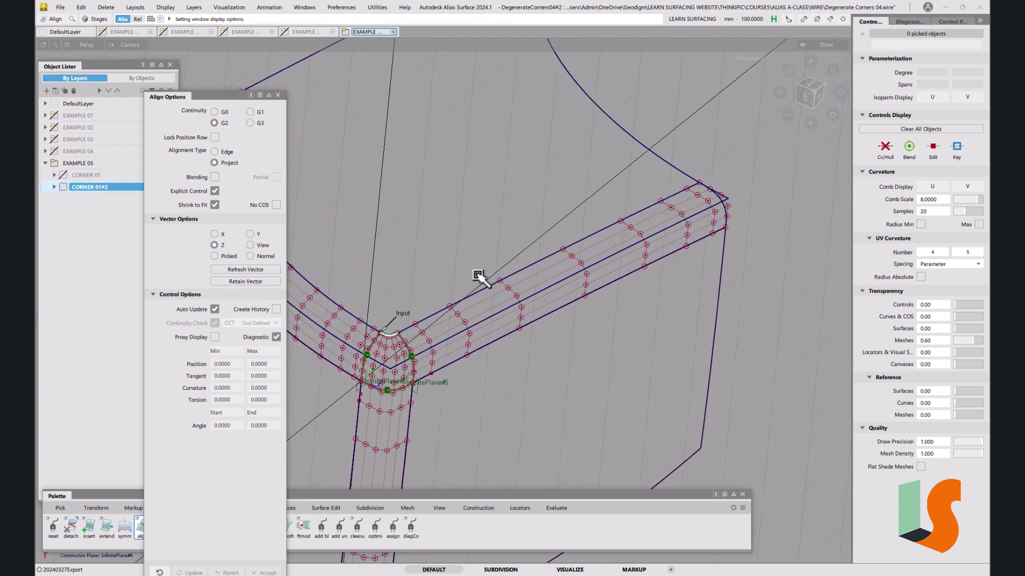
Close the Align options and toggle the construction plane to return to the world coordinate system.
{"action": "left_click", "coordinate": [277, 94]}
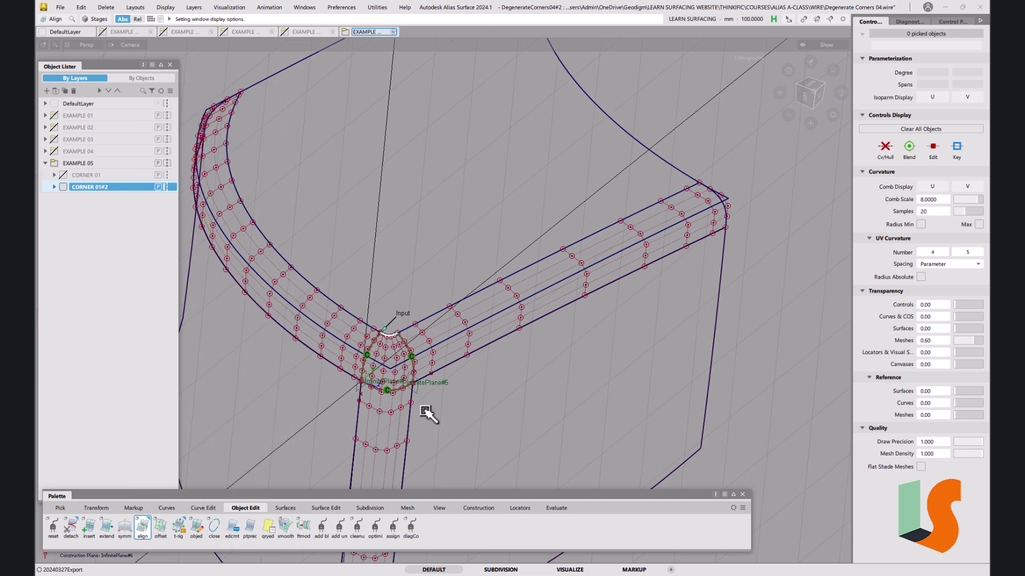
{"action": "left_click", "coordinate": [479, 509]}
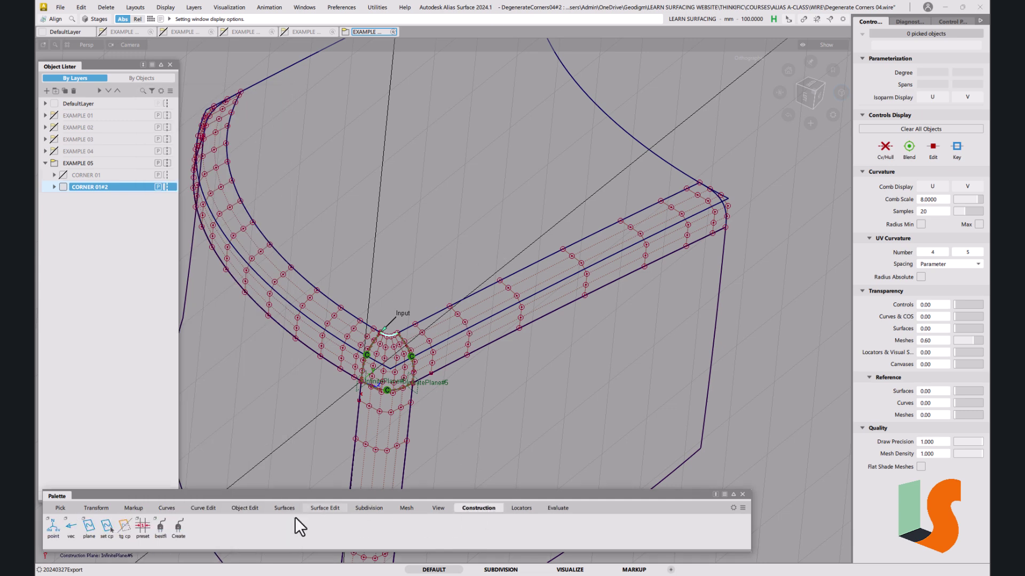
{"action": "left_click", "coordinate": [127, 526]}
{"action": "right_click_drag", "start_coordinate": [385, 221], "coordinate": [376, 391], "text": "alt+shift"}
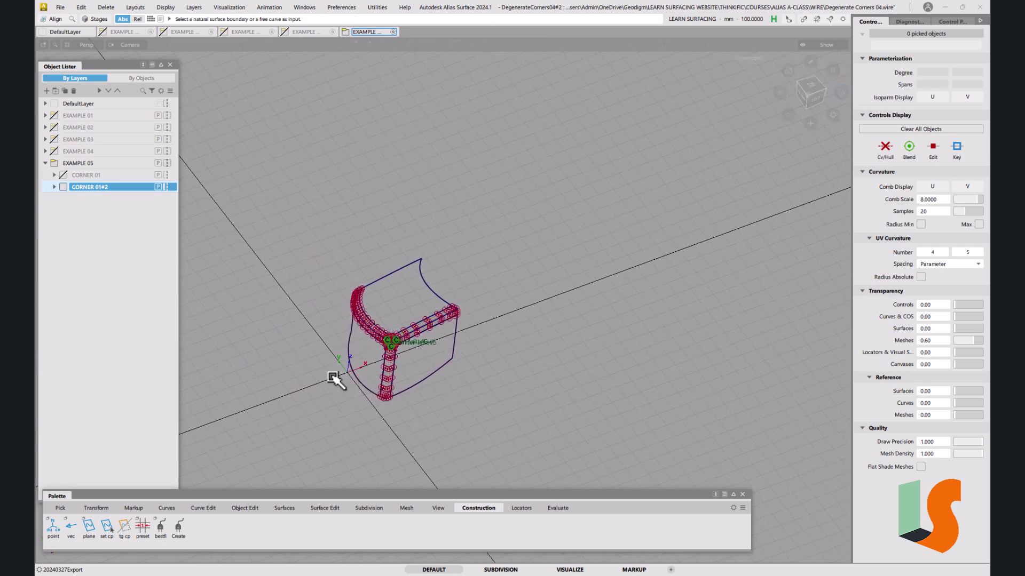
Align the corner surface's edge at the curve fillet to the top surface with G2 Project alignment along Z.
{"action": "right_click_drag", "start_coordinate": [358, 355], "coordinate": [485, 216], "text": "alt+shift"}
{"action": "middle_click_drag", "start_coordinate": [485, 216], "coordinate": [355, 290], "text": "alt+shift"}
{"action": "right_click_drag", "start_coordinate": [355, 294], "coordinate": [481, 250], "text": "alt+shift"}
{"action": "left_click", "coordinate": [238, 508]}
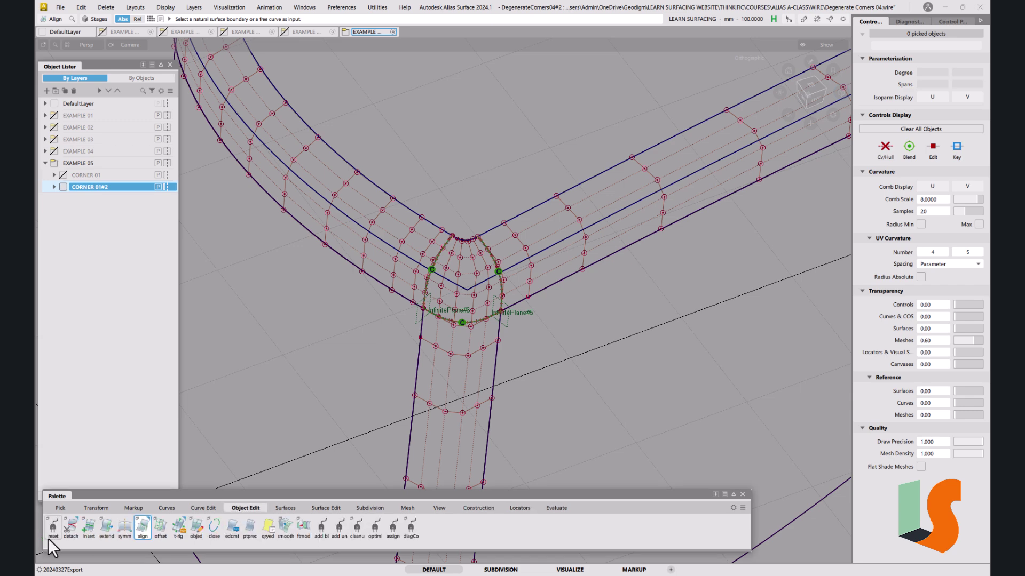
{"action": "double_click", "coordinate": [138, 527]}
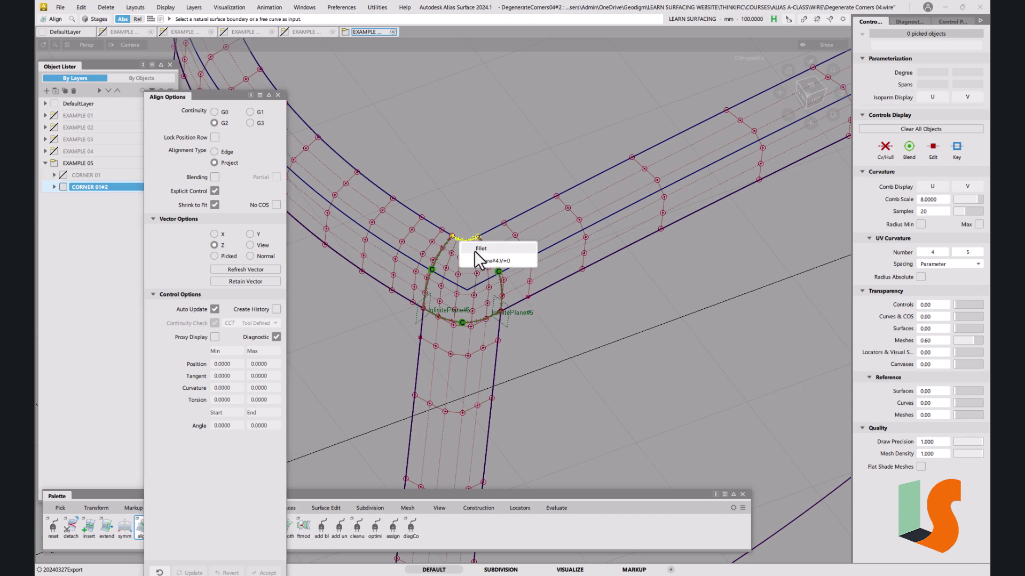
{"action": "left_click", "coordinate": [478, 261]}
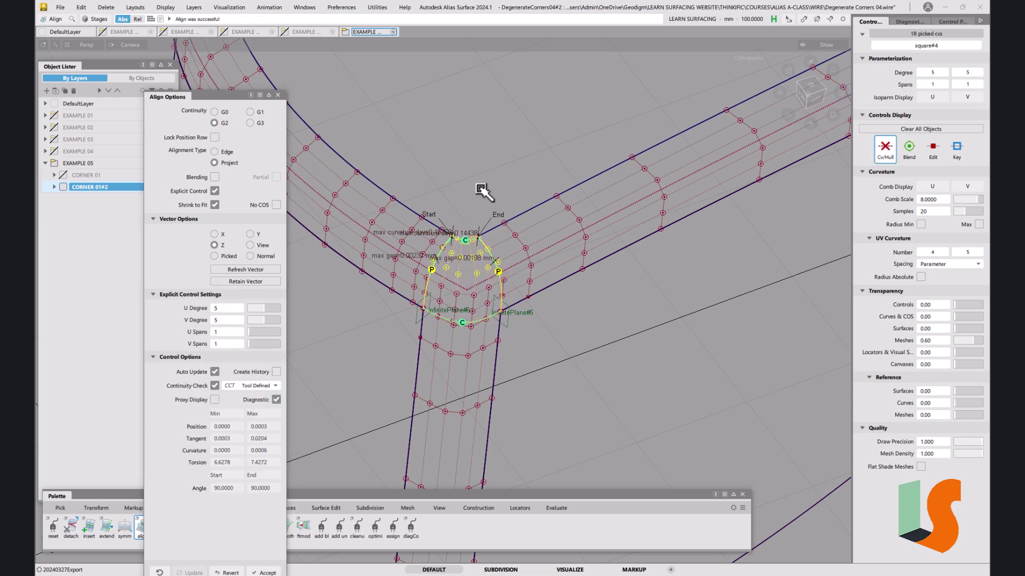
Examine the continuity markers and deviations along the corner surface's edges against both rails.
{"action": "right_click_drag", "start_coordinate": [513, 228], "coordinate": [582, 200], "text": "alt+shift"}
{"action": "middle_click_drag", "start_coordinate": [581, 199], "coordinate": [425, 306], "text": "alt+shift"}
{"action": "left_click_drag", "start_coordinate": [488, 260], "coordinate": [421, 252], "text": "alt+shift"}
{"action": "right_click_drag", "start_coordinate": [421, 252], "coordinate": [450, 236], "text": "alt+shift"}
{"action": "middle_click_drag", "start_coordinate": [450, 237], "coordinate": [461, 229], "text": "alt+shift"}
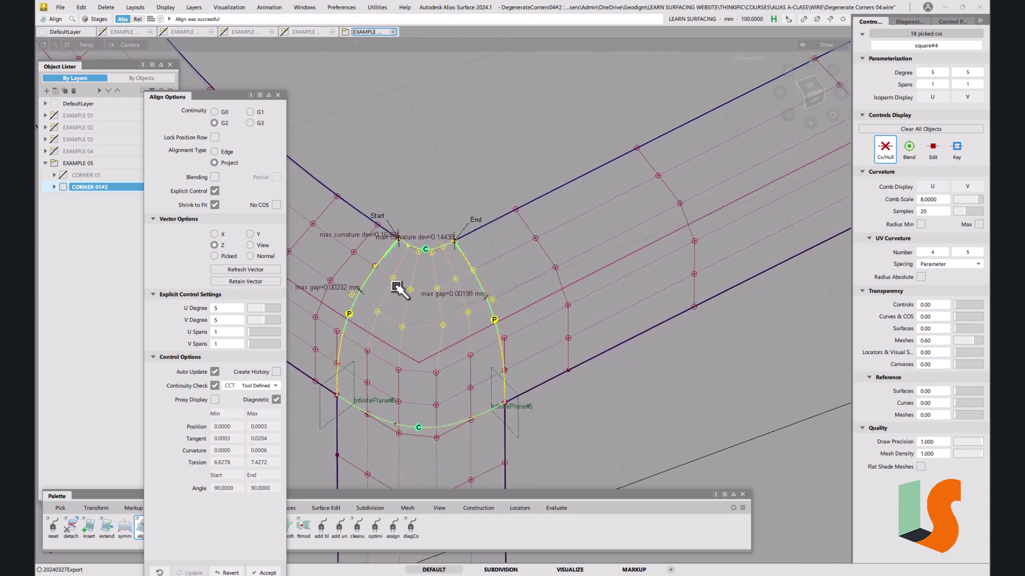
{"action": "middle_click_drag", "start_coordinate": [410, 291], "coordinate": [444, 287], "text": "alt+shift"}
{"action": "left_click_drag", "start_coordinate": [441, 283], "coordinate": [409, 260], "text": "alt+shift"}
{"action": "right_click_drag", "start_coordinate": [416, 258], "coordinate": [414, 271], "text": "alt+shift"}
{"action": "middle_click_drag", "start_coordinate": [417, 261], "coordinate": [483, 283], "text": "alt+shift"}
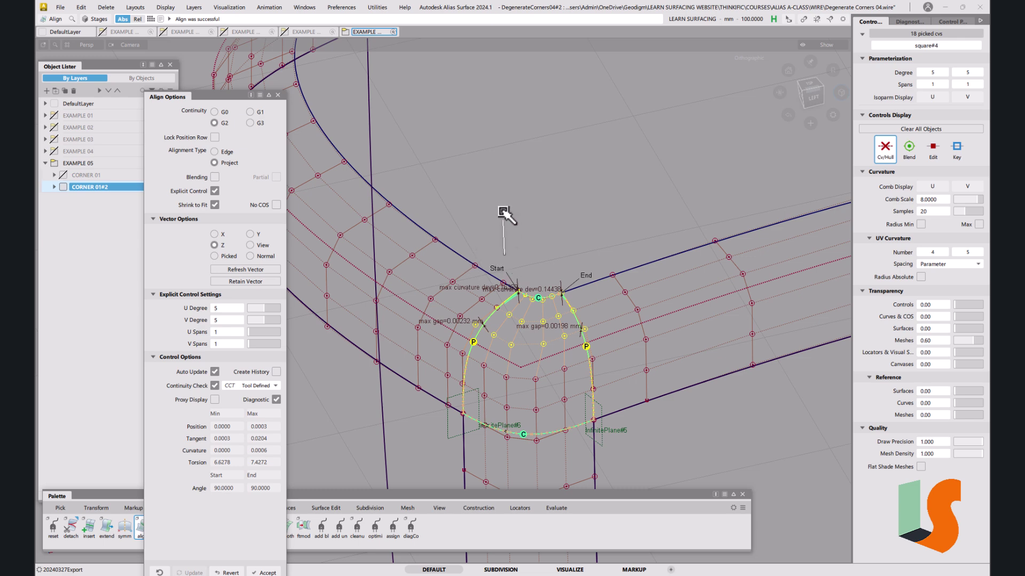
Align the left rail's upper edge to the top surface with G2 Project alignment along Z.
{"action": "left_click", "coordinate": [504, 233]}
{"action": "left_click", "coordinate": [459, 257]}
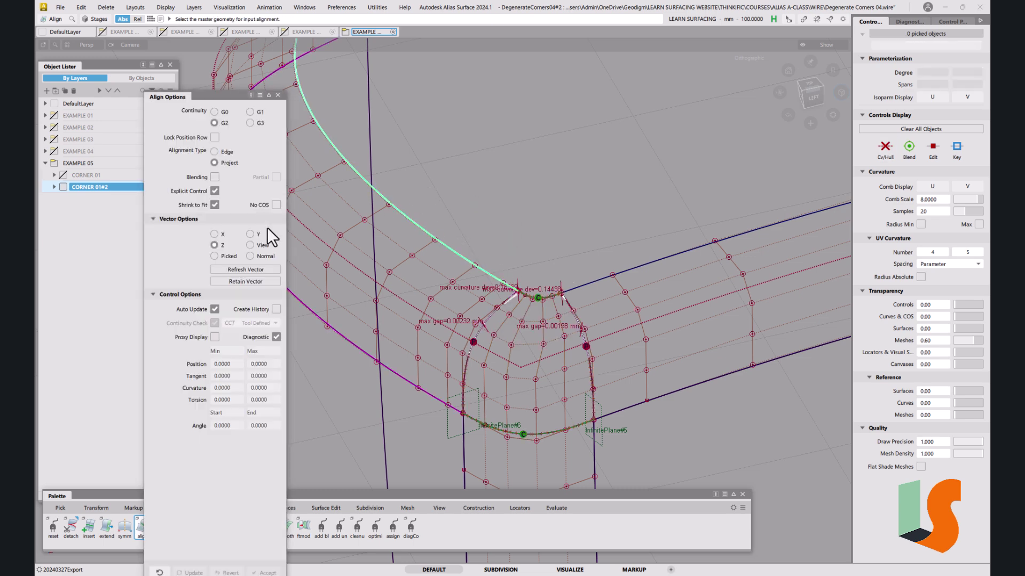
{"action": "left_click", "coordinate": [507, 199]}
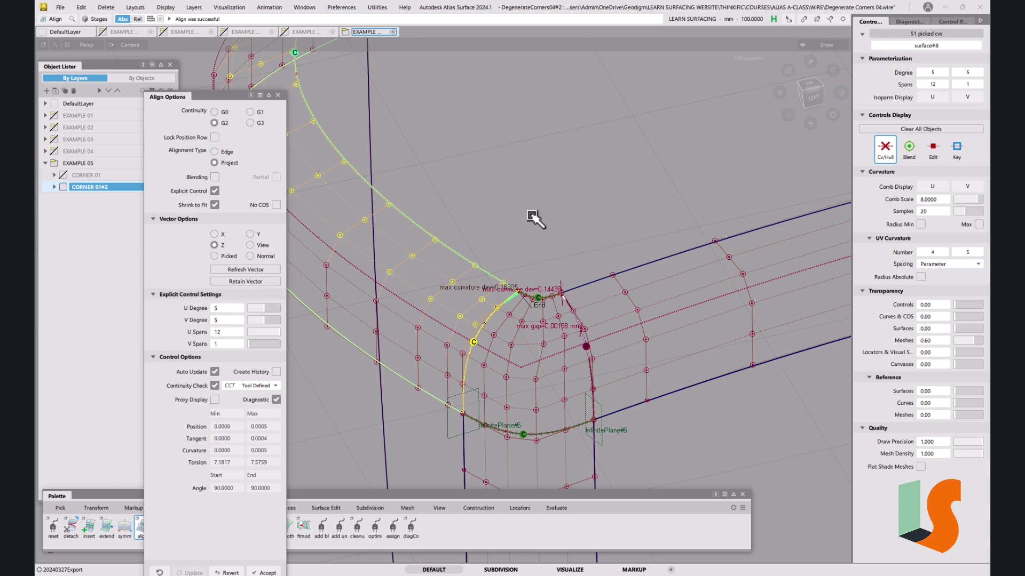
Align the right rail's upper edge to the top surface with G2 Project alignment along Z.
{"action": "right_click_drag", "start_coordinate": [535, 225], "coordinate": [545, 245], "text": "alt+shift"}
{"action": "middle_click_drag", "start_coordinate": [544, 245], "coordinate": [515, 246], "text": "alt+shift"}
{"action": "left_click_drag", "start_coordinate": [567, 307], "coordinate": [566, 280], "text": "ctrl+shift"}
{"action": "left_click", "coordinate": [550, 287]}
{"action": "left_click_drag", "start_coordinate": [528, 367], "coordinate": [526, 343], "text": "ctrl+shift"}
Align the corner surface's left edge to the left rail with G1 Edge alignment and set the continuity check to G2 Curvature.
{"action": "right_click_drag", "start_coordinate": [535, 342], "coordinate": [538, 307], "text": "alt+shift"}
{"action": "middle_click_drag", "start_coordinate": [538, 307], "coordinate": [562, 289], "text": "alt+shift"}
{"action": "left_click_drag", "start_coordinate": [482, 284], "coordinate": [492, 275], "text": "alt+shift"}
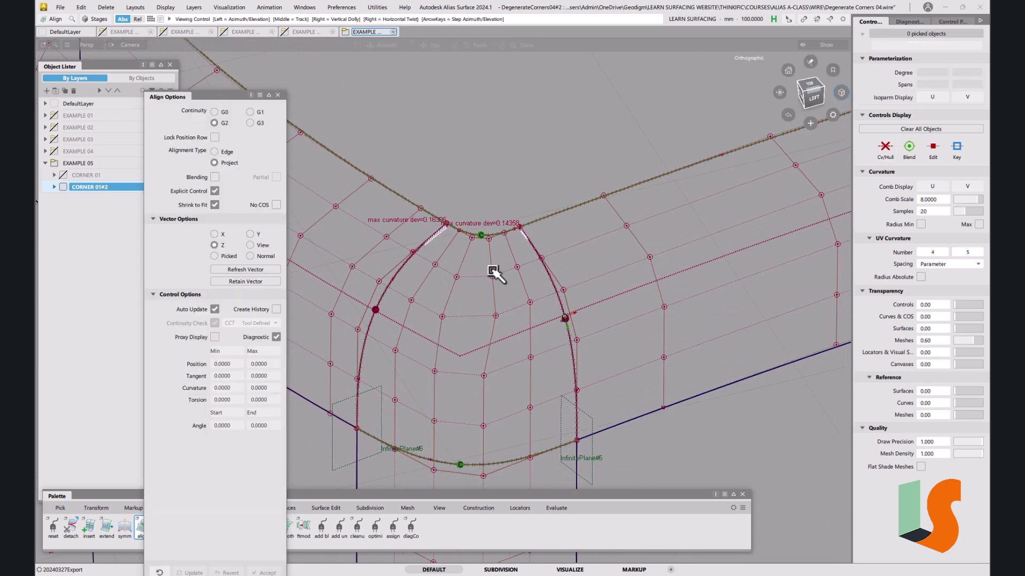
{"action": "middle_click_drag", "start_coordinate": [492, 275], "coordinate": [516, 268], "text": "alt+shift"}
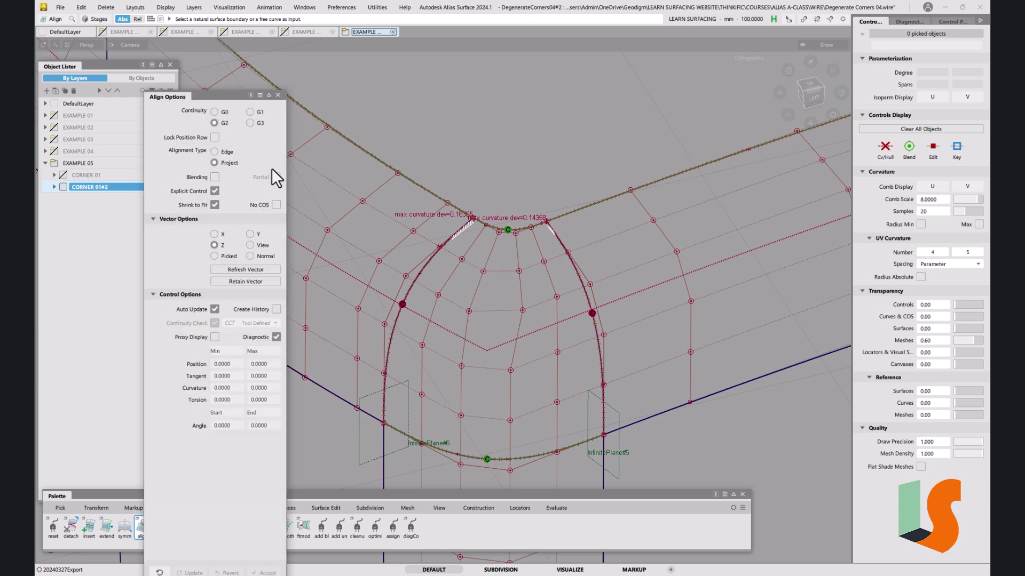
{"action": "left_click", "coordinate": [214, 152]}
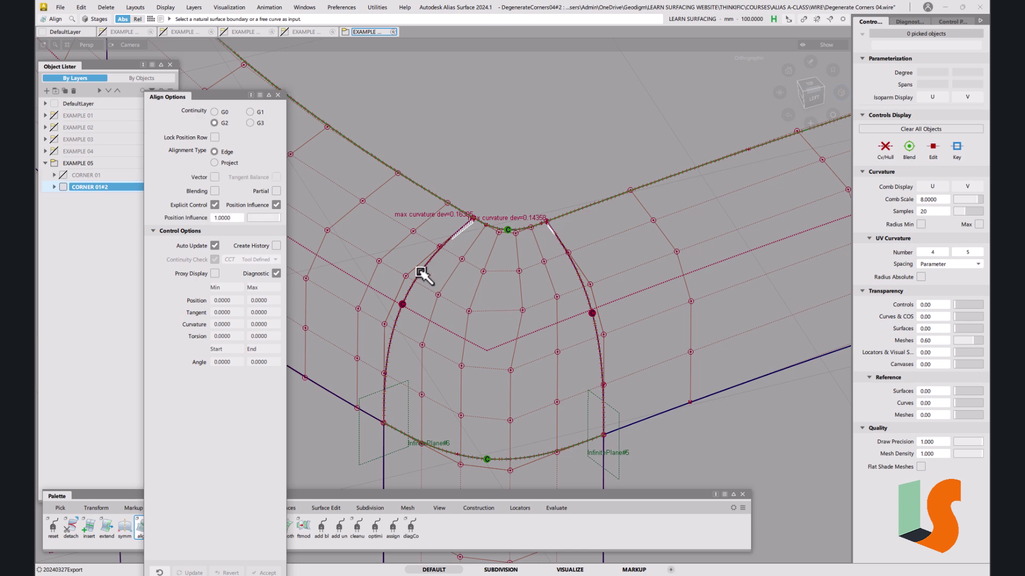
{"action": "left_click", "coordinate": [421, 274]}
{"action": "left_click", "coordinate": [443, 291]}
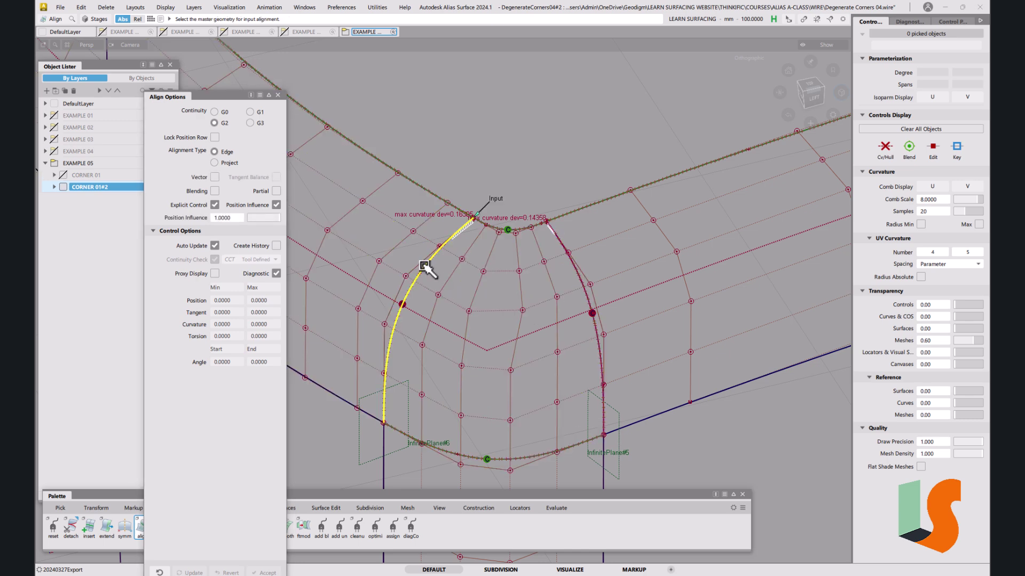
{"action": "left_click", "coordinate": [423, 273]}
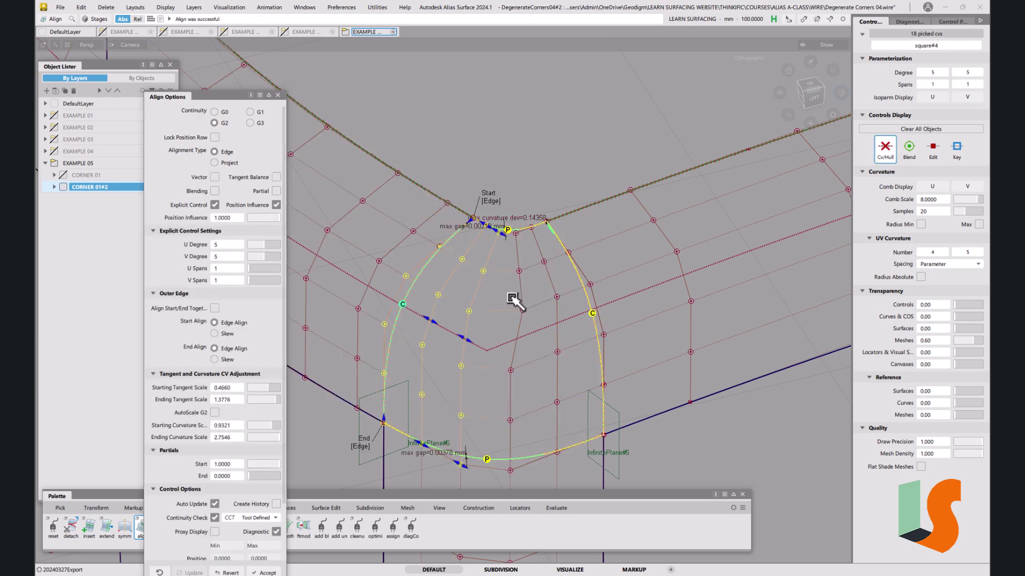
{"action": "left_click", "coordinate": [250, 111]}
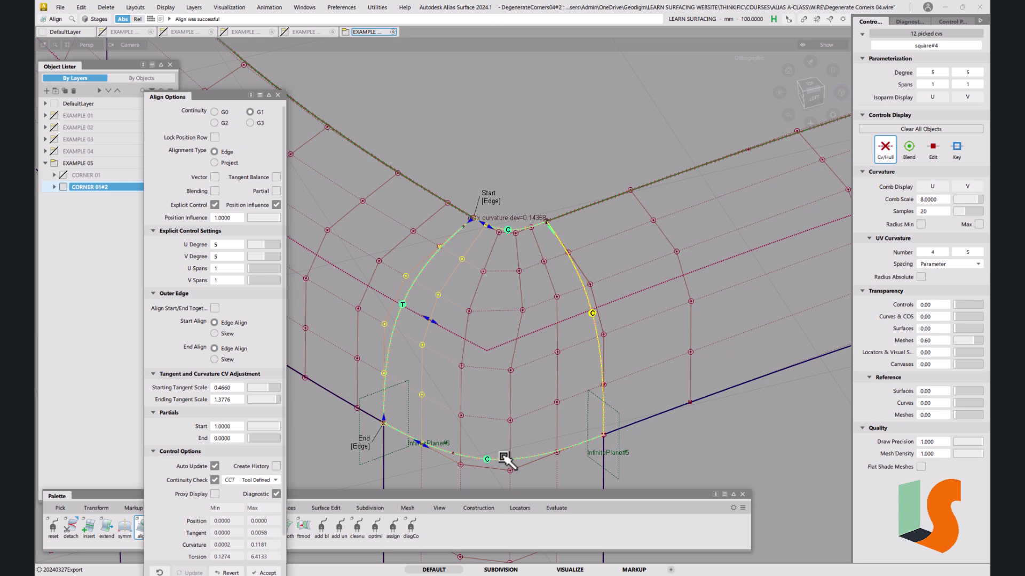
{"action": "left_click", "coordinate": [254, 480]}
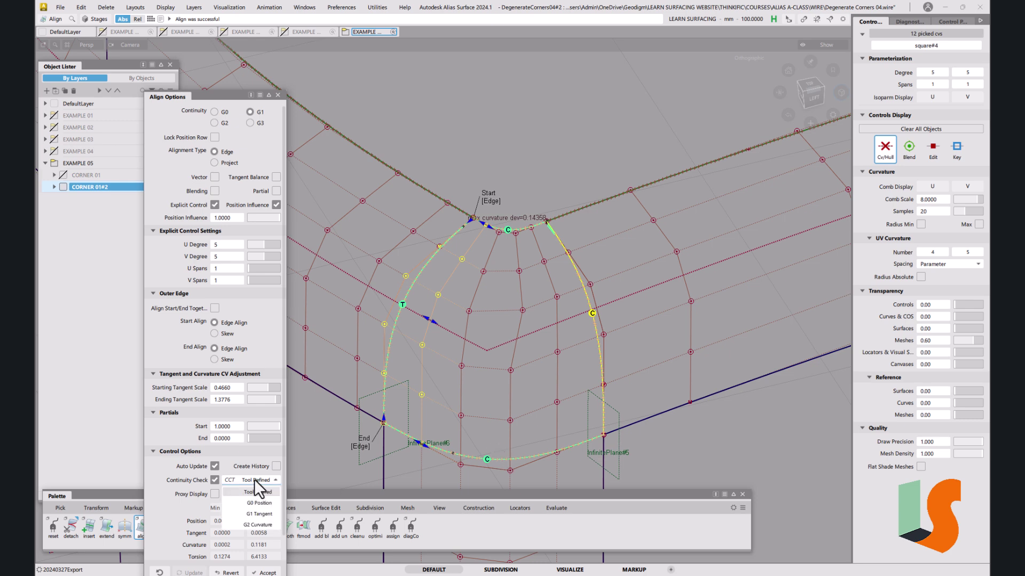
{"action": "left_click", "coordinate": [259, 526]}
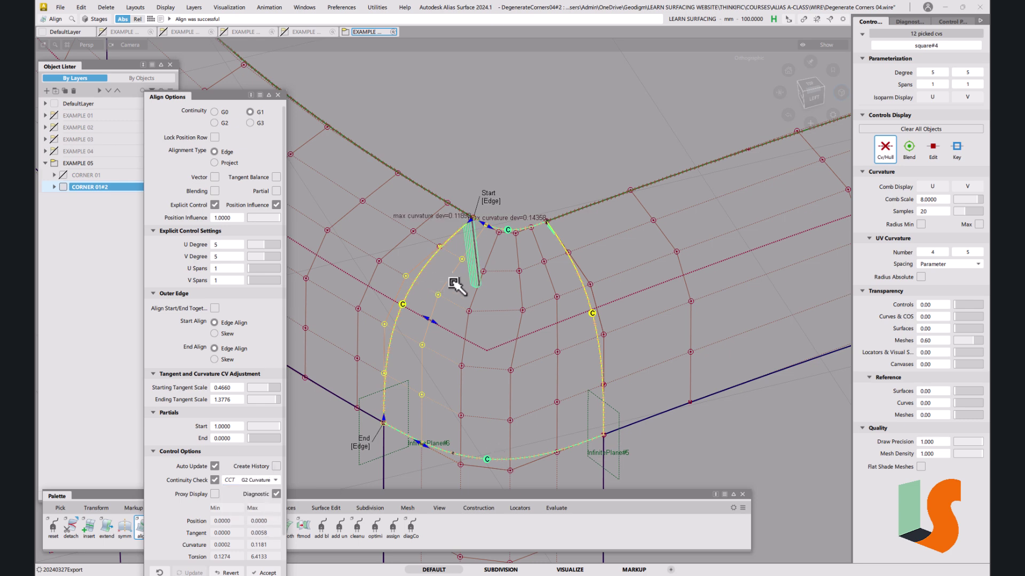
Align the corner surface's right edge to the right rail with G1 Edge alignment, trying G2 in between, and check it for G2 Curvature.
{"action": "left_click", "coordinate": [580, 291]}
{"action": "left_click", "coordinate": [586, 291]}
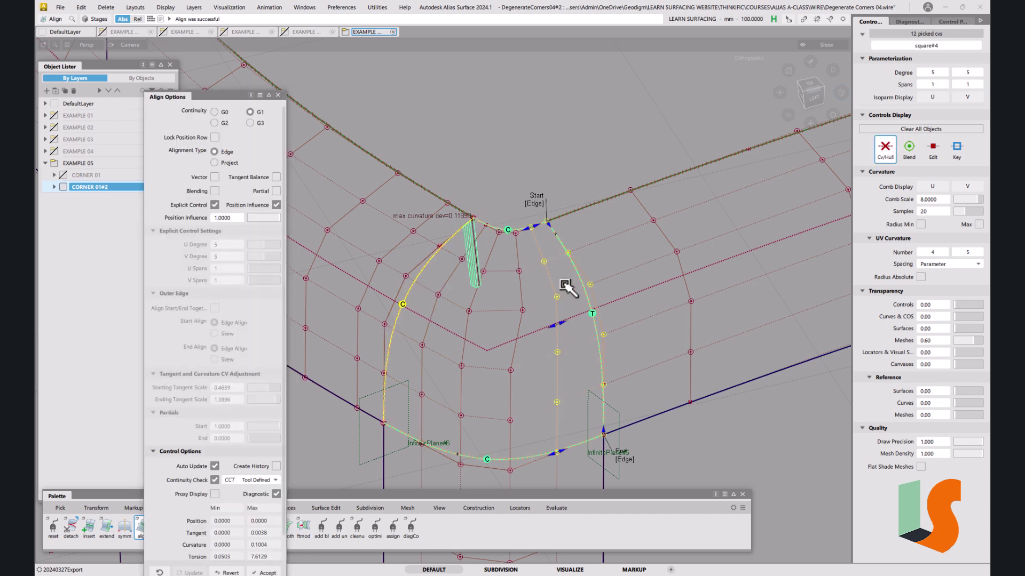
{"action": "left_click", "coordinate": [215, 124]}
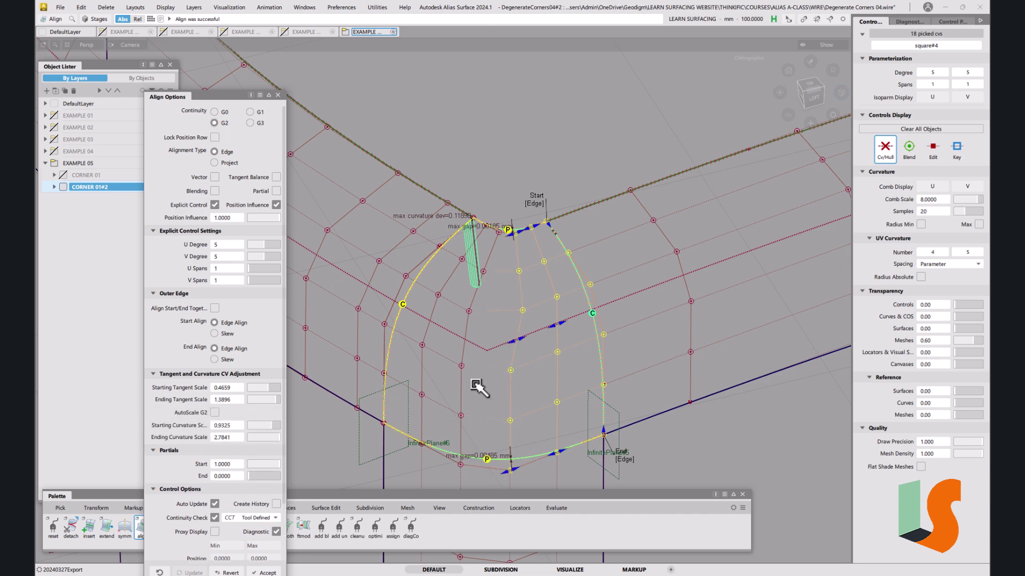
{"action": "left_click", "coordinate": [258, 110]}
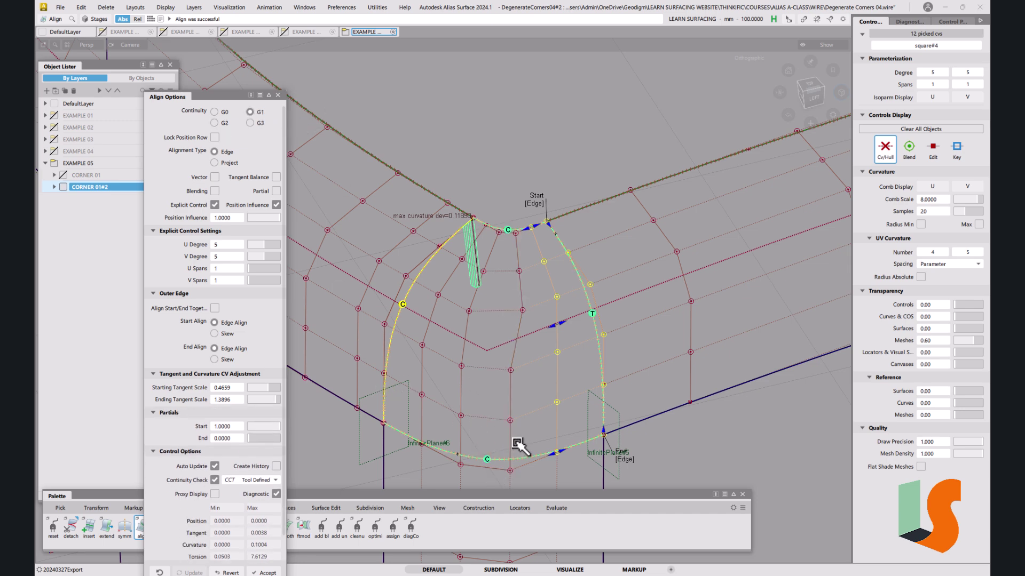
{"action": "left_click", "coordinate": [261, 480]}
{"action": "left_click", "coordinate": [258, 525]}
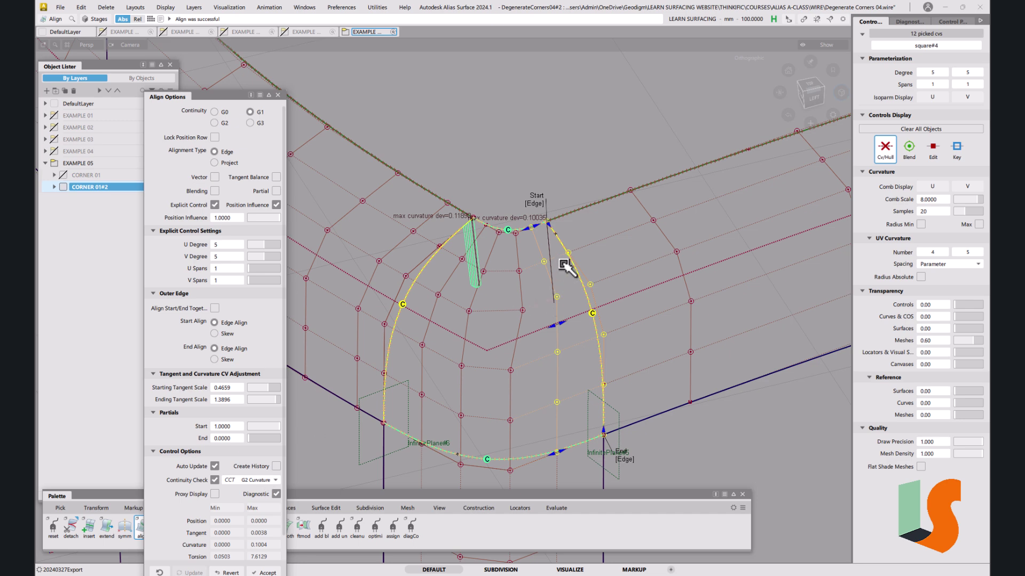
{"action": "left_click_drag", "start_coordinate": [571, 234], "coordinate": [577, 229], "text": "alt+shift"}
{"action": "right_click_drag", "start_coordinate": [577, 229], "coordinate": [596, 170], "text": "alt+shift"}
{"action": "middle_click_drag", "start_coordinate": [597, 171], "coordinate": [660, 175], "text": "alt+shift"}
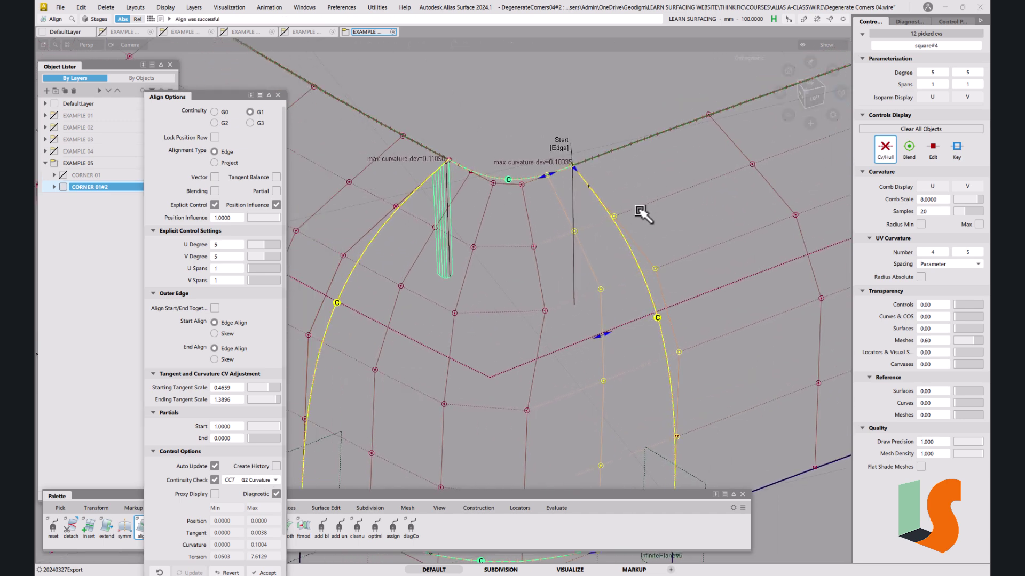
{"action": "key", "text": "space"}
Pick an interior CV of the corner surface with Transform CV in Slide mode and set the mouse sensitivity to 1.
{"action": "left_click_drag", "start_coordinate": [580, 170], "coordinate": [582, 171], "text": "alt+shift"}
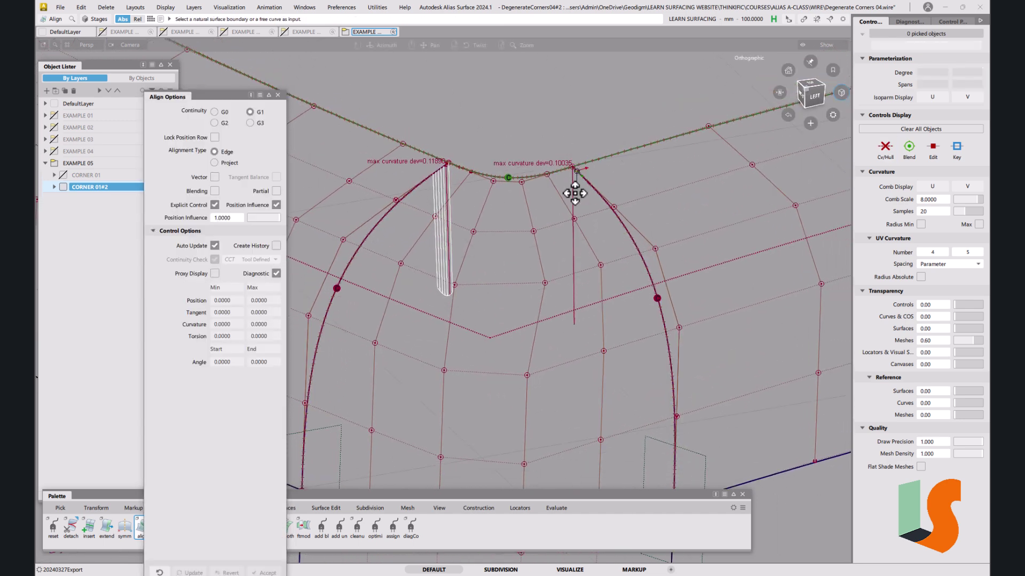
{"action": "middle_click_drag", "start_coordinate": [576, 194], "coordinate": [611, 218], "text": "alt+shift"}
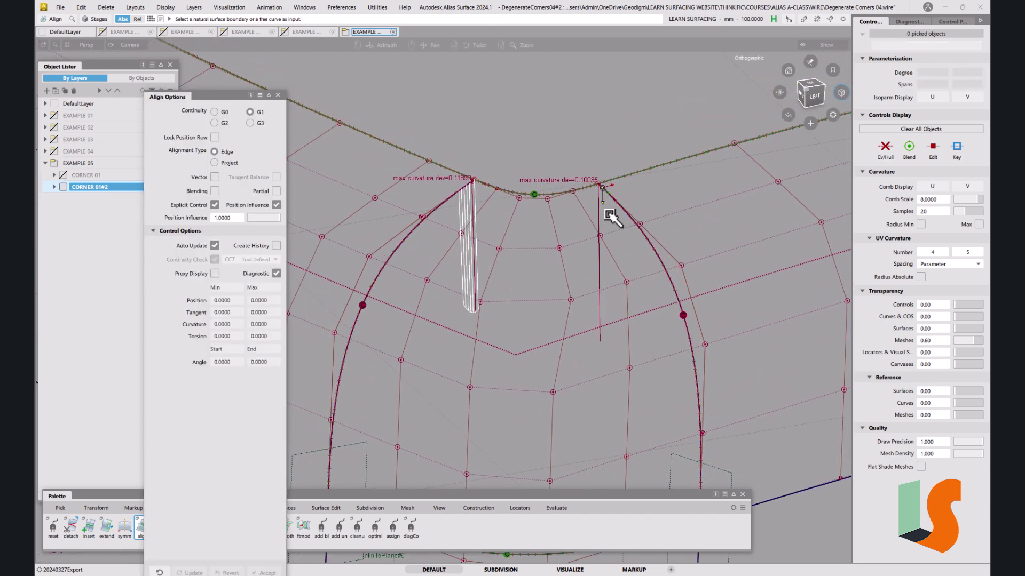
{"action": "key", "text": "t"}
{"action": "left_click", "coordinate": [591, 301]}
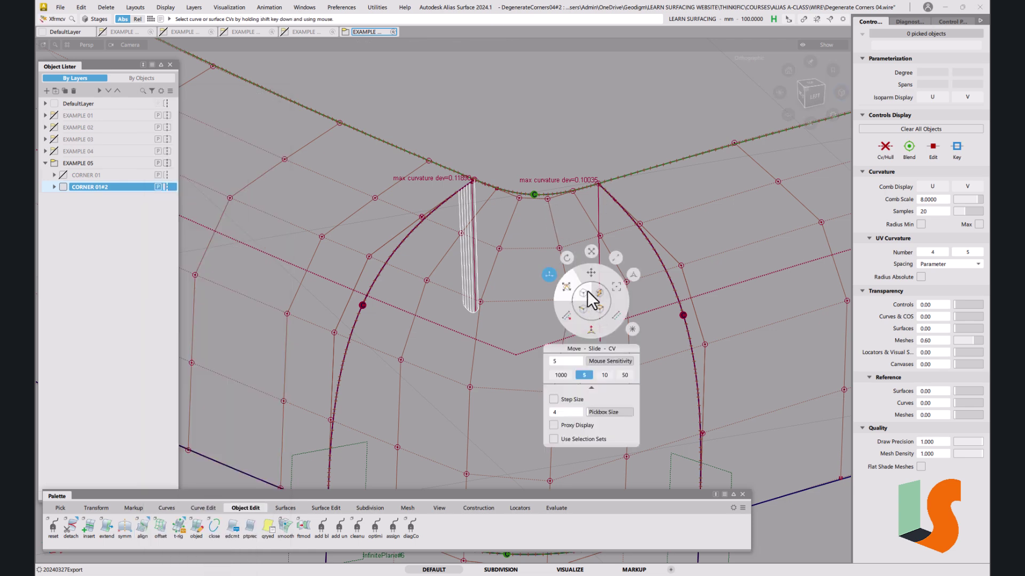
{"action": "left_click", "coordinate": [569, 289]}
{"action": "left_click", "coordinate": [571, 301]}
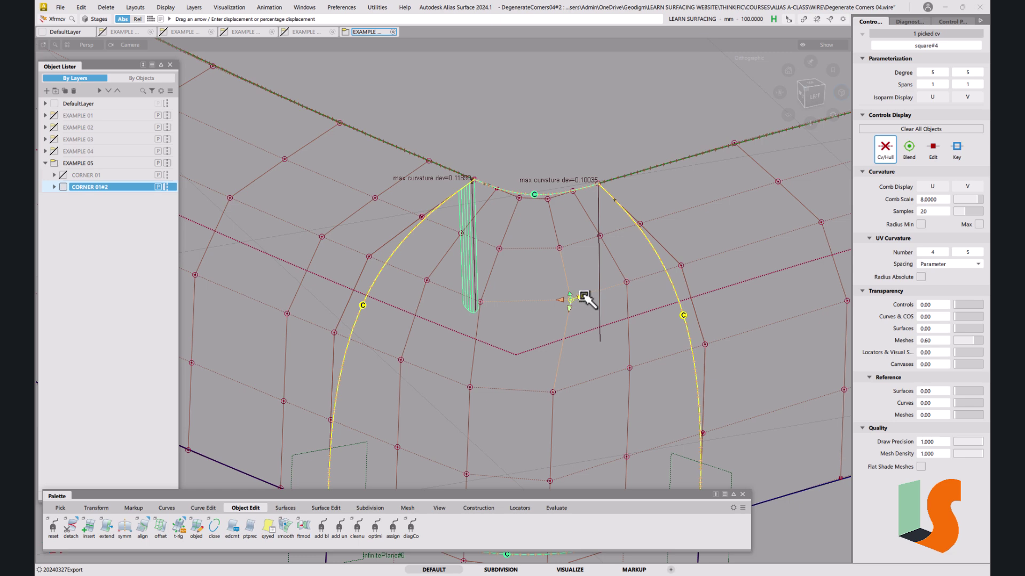
{"action": "left_click", "coordinate": [548, 309]}
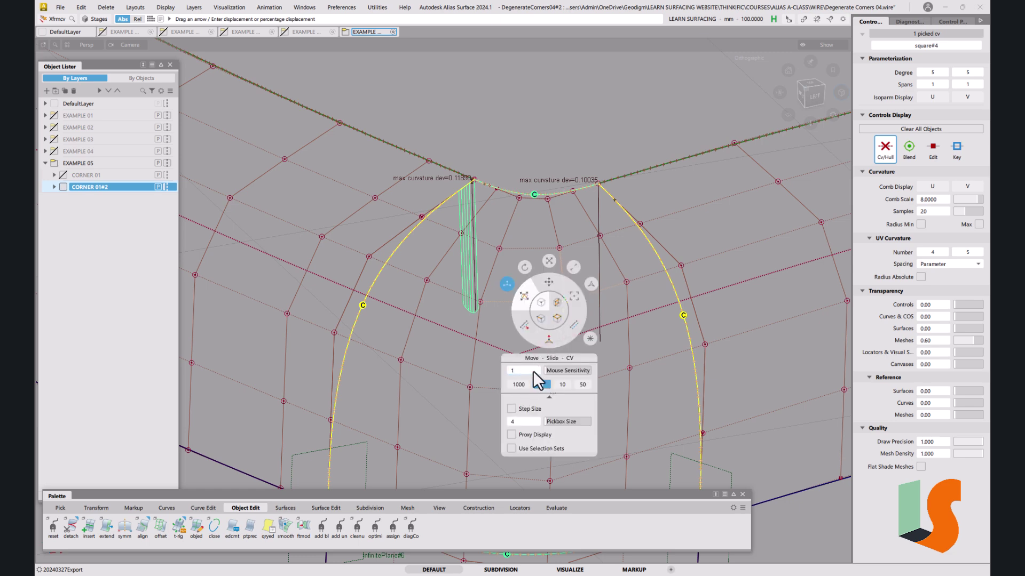
Slide the interior CVs of the corner surface beside the right rail to reduce the right edge's curvature deviation.
{"action": "left_click", "coordinate": [571, 263]}
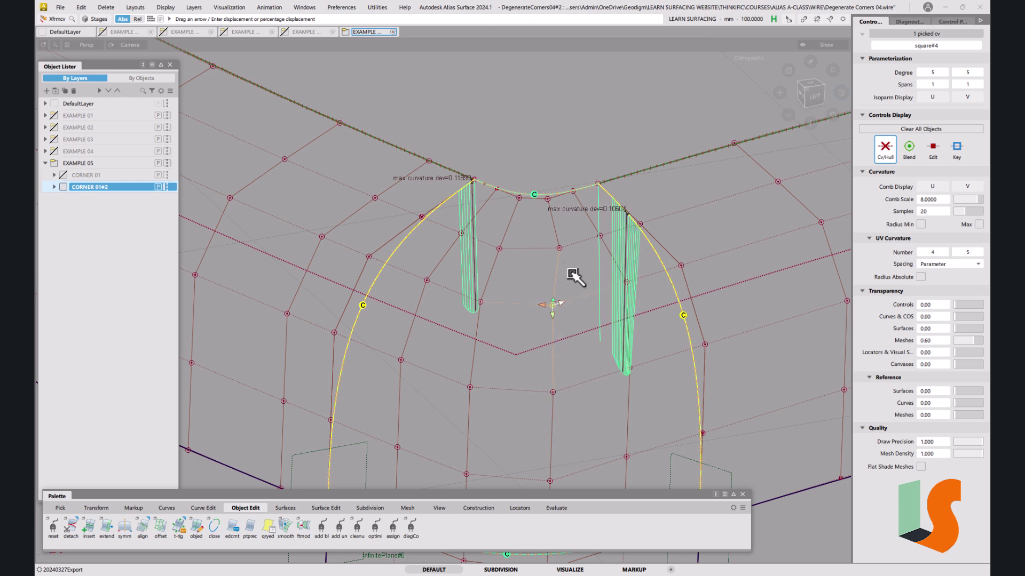
{"action": "left_click", "coordinate": [559, 248]}
{"action": "left_click_drag", "start_coordinate": [562, 250], "coordinate": [624, 282]}
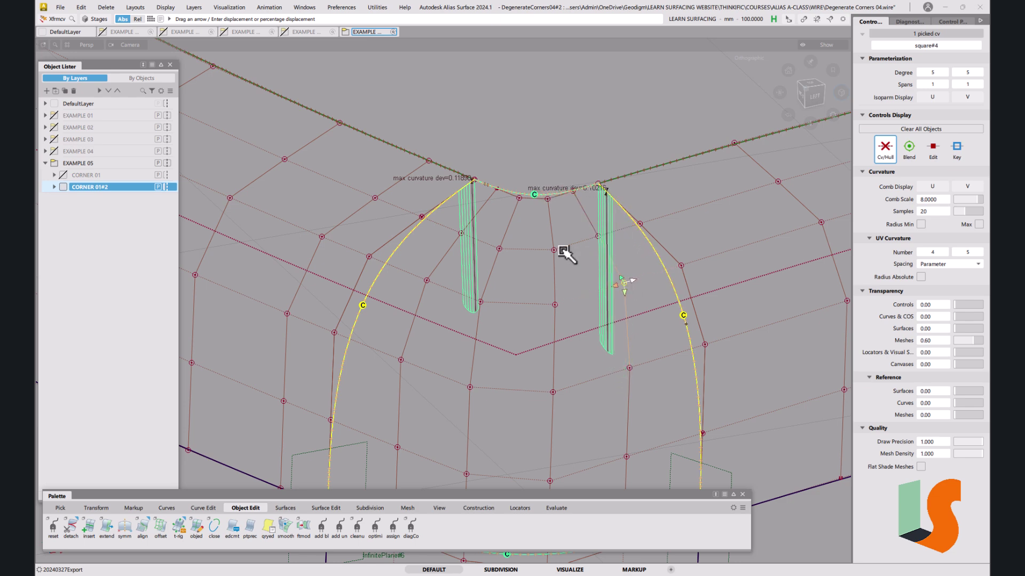
{"action": "left_click_drag", "start_coordinate": [556, 252], "coordinate": [599, 238]}
{"action": "left_click", "coordinate": [598, 237]}
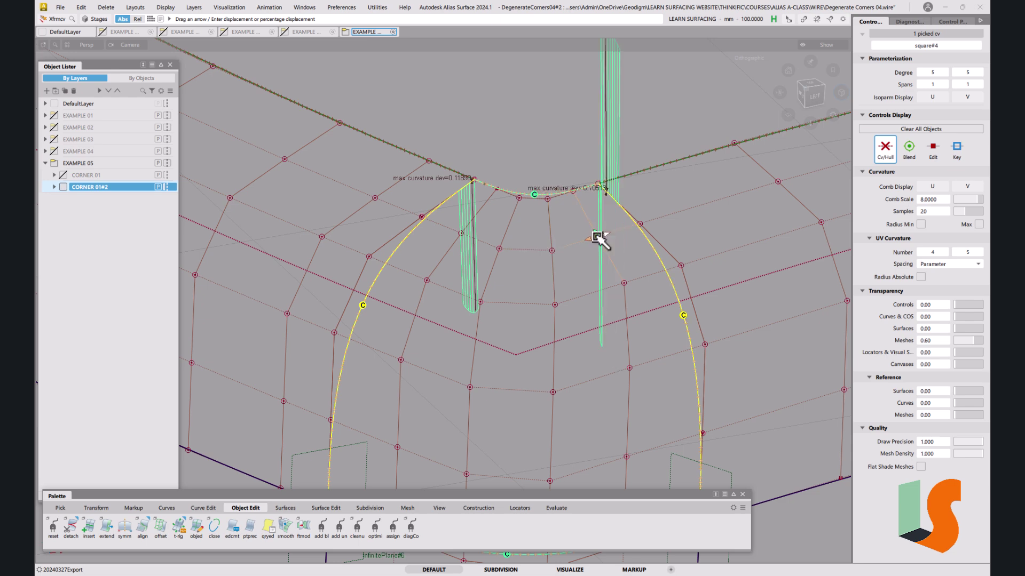
Set the mouse sensitivity to 50, fine-slide the interior CV nearest the upper right corner until the right edge reaches G2, and clear the selection.
{"action": "right_click", "coordinate": [618, 247]}
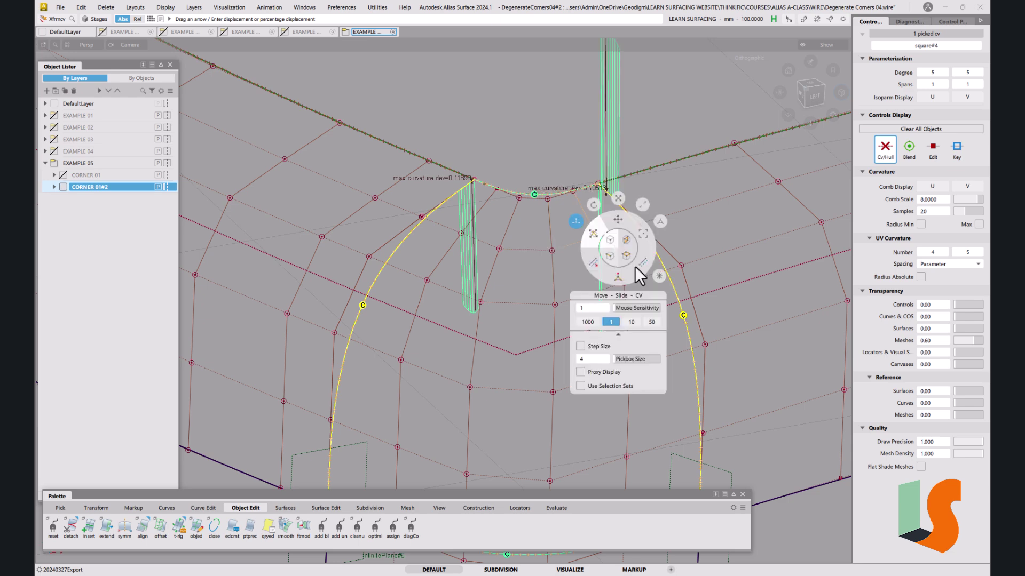
{"action": "left_click", "coordinate": [648, 322]}
{"action": "left_click_drag", "start_coordinate": [630, 256], "coordinate": [568, 256]}
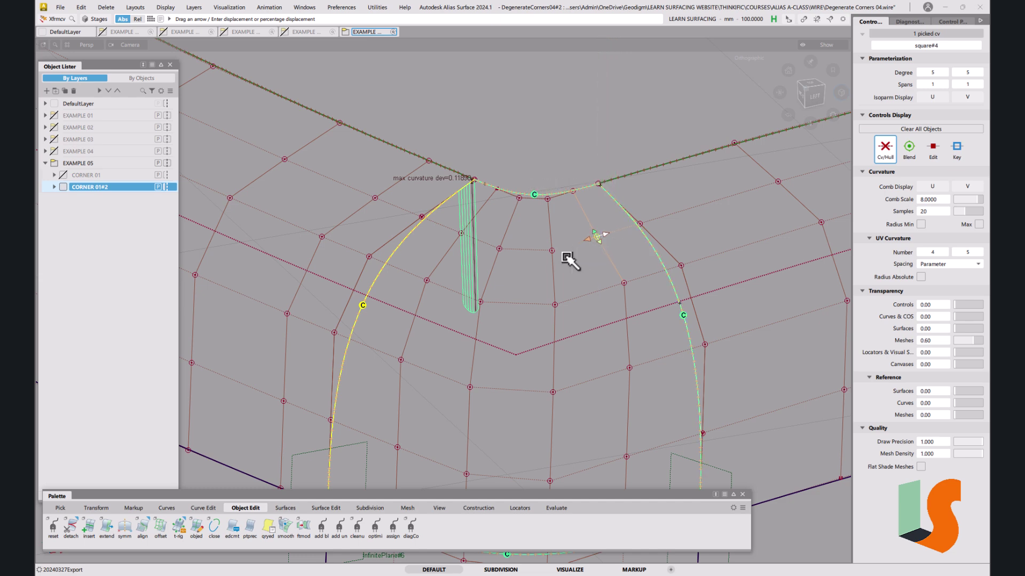
{"action": "left_click", "coordinate": [598, 382]}
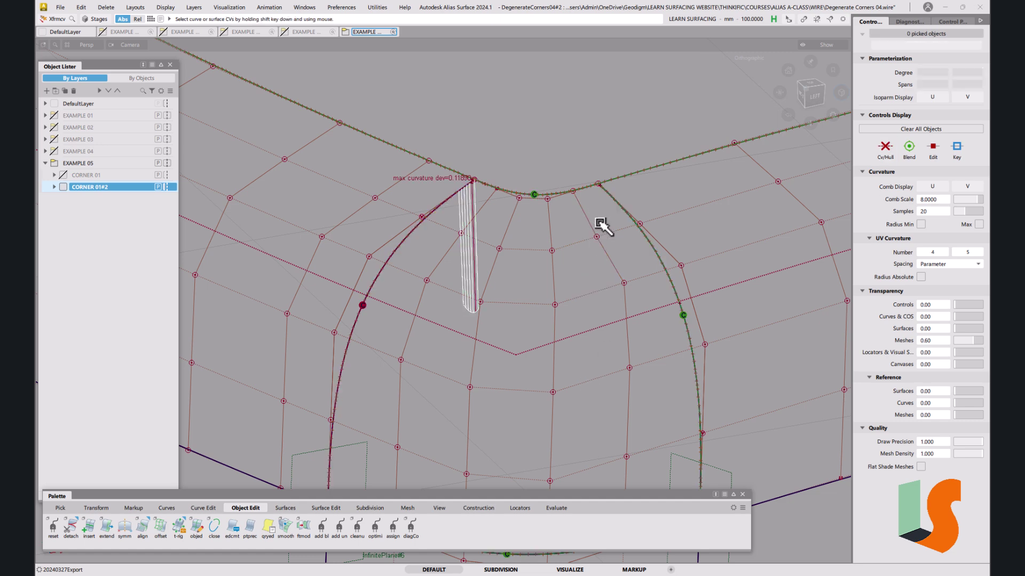
Slide the matching interior CV near the corner surface's upper left end to refine the left edge's curvature, then clear the CV selection.
{"action": "left_click", "coordinate": [462, 235]}
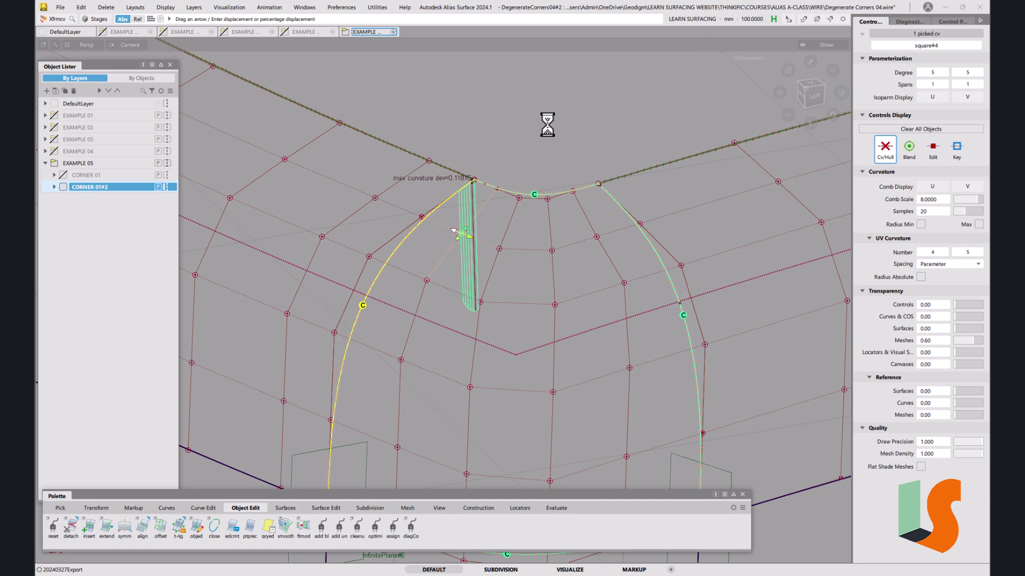
{"action": "left_click_drag", "start_coordinate": [486, 103], "coordinate": [581, 133]}
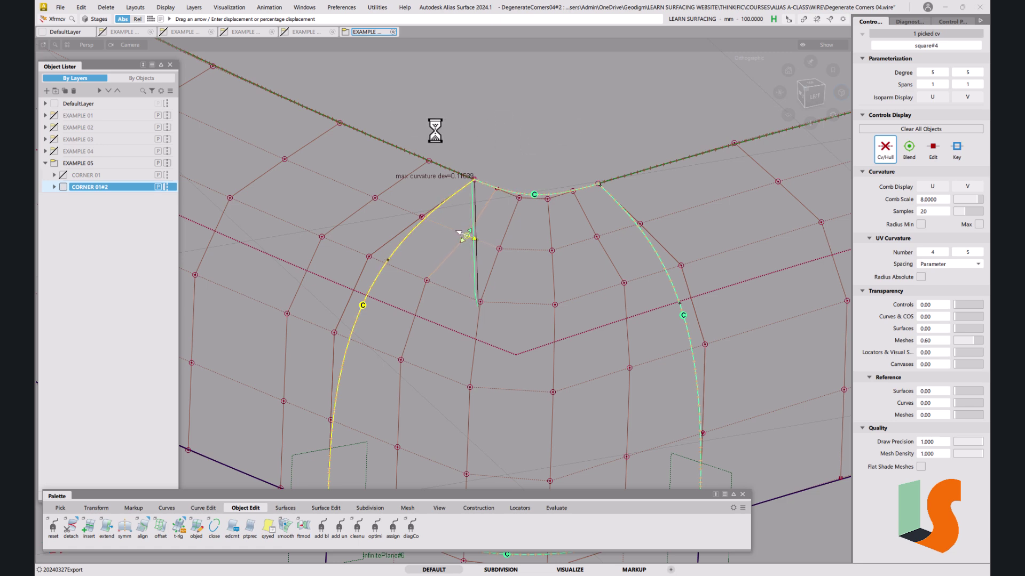
{"action": "right_click_drag", "start_coordinate": [460, 192], "coordinate": [462, 155], "text": "alt+shift"}
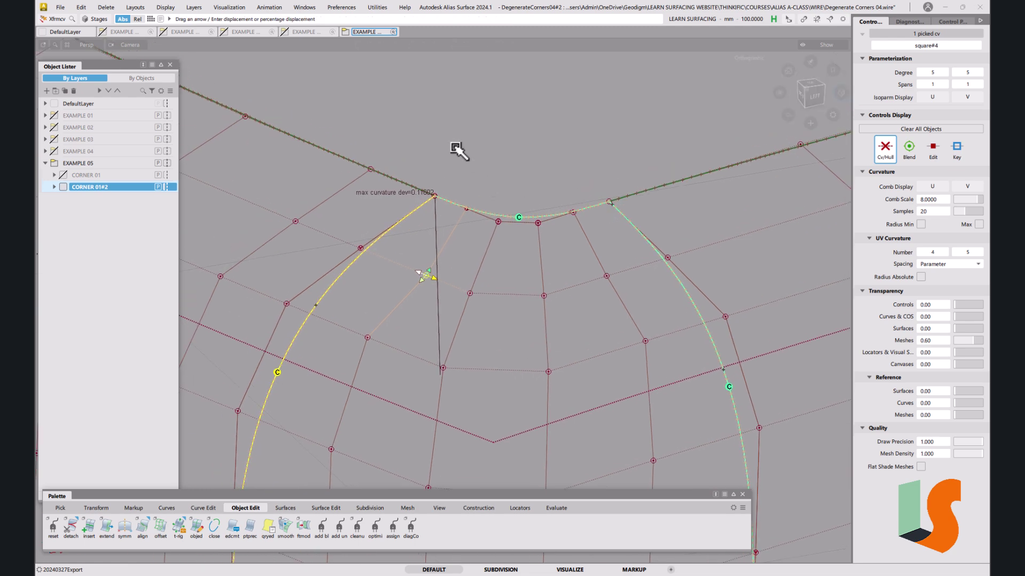
{"action": "left_click_drag", "start_coordinate": [464, 133], "coordinate": [430, 130]}
{"action": "left_click_drag", "start_coordinate": [446, 222], "coordinate": [517, 315], "text": "alt+shift"}
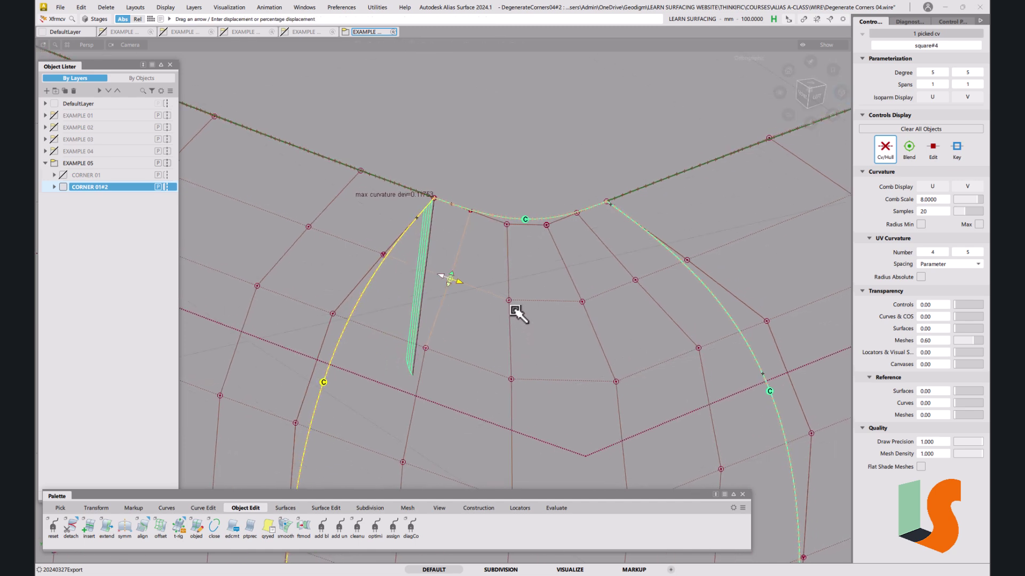
{"action": "left_click", "coordinate": [504, 298]}
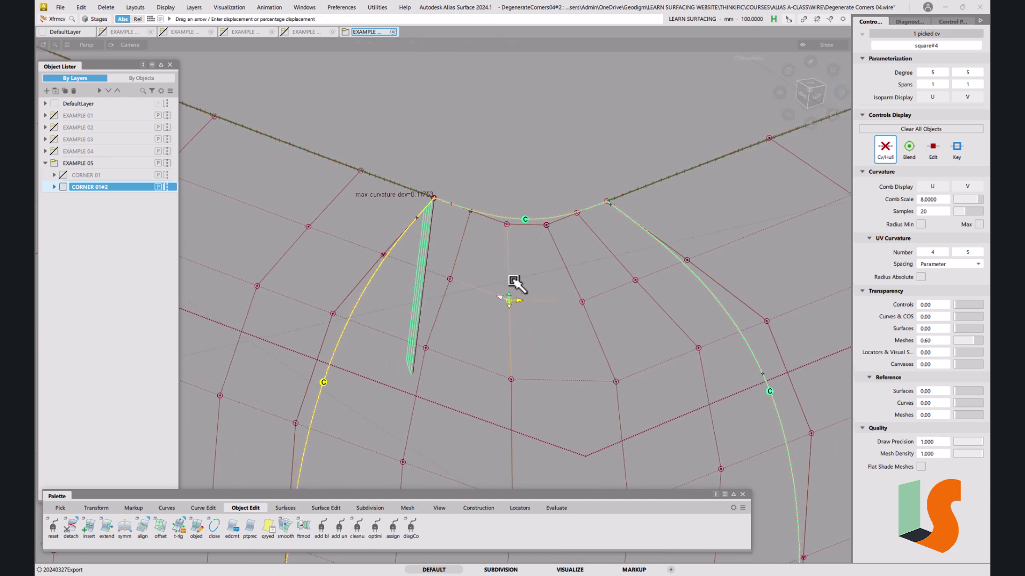
{"action": "left_click", "coordinate": [567, 335]}
{"action": "left_click_drag", "start_coordinate": [545, 214], "coordinate": [467, 193], "text": "alt+shift"}
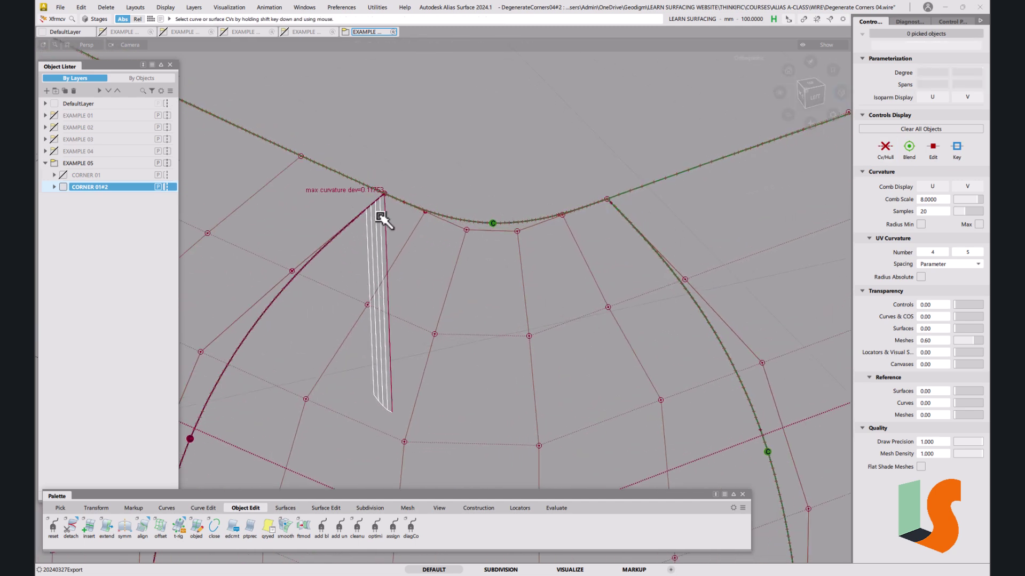
Nudge CV square#4.u2v0 by the top edge in Move XYZ mode, with mouse sensitivity 1000, until the left edge reaches G2.
{"action": "right_click", "coordinate": [412, 211]}
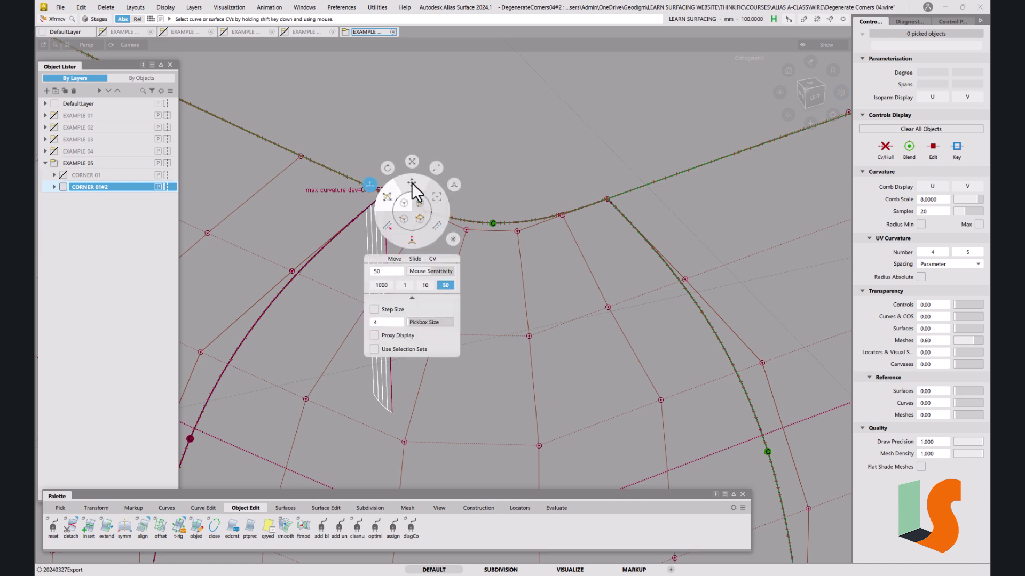
{"action": "left_click", "coordinate": [412, 185]}
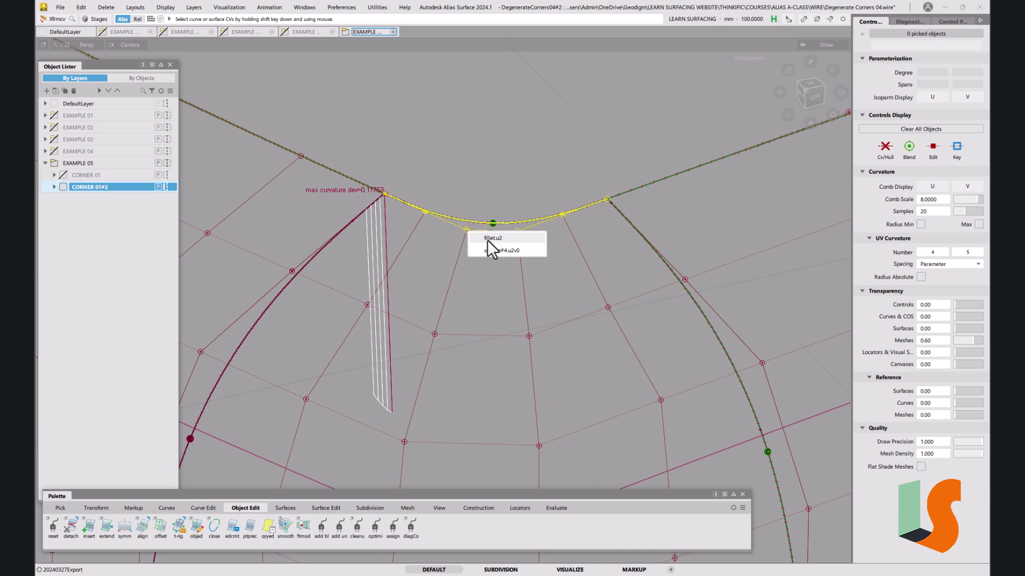
{"action": "left_click", "coordinate": [488, 252]}
{"action": "right_click", "coordinate": [489, 255]}
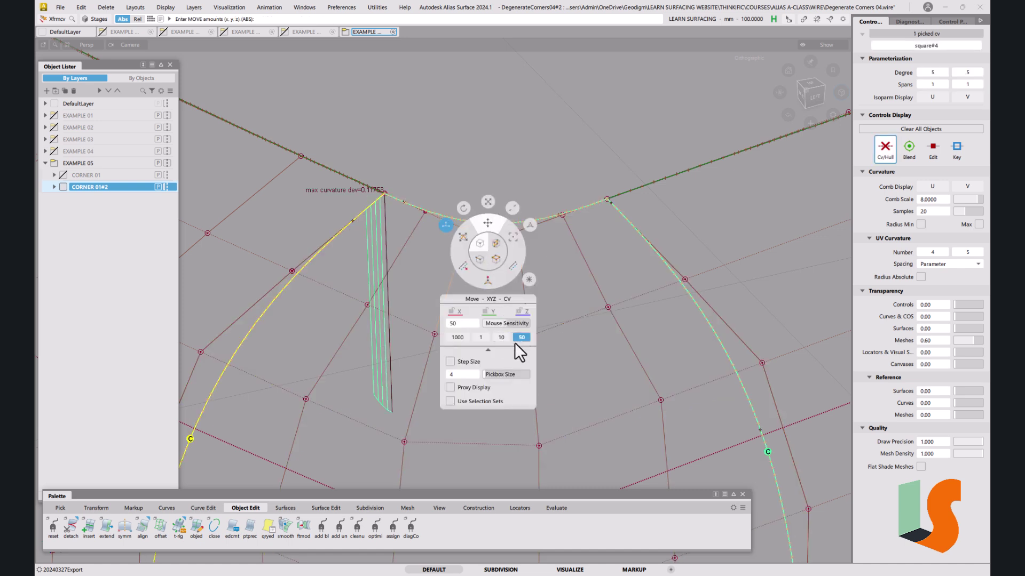
{"action": "left_click", "coordinate": [457, 338]}
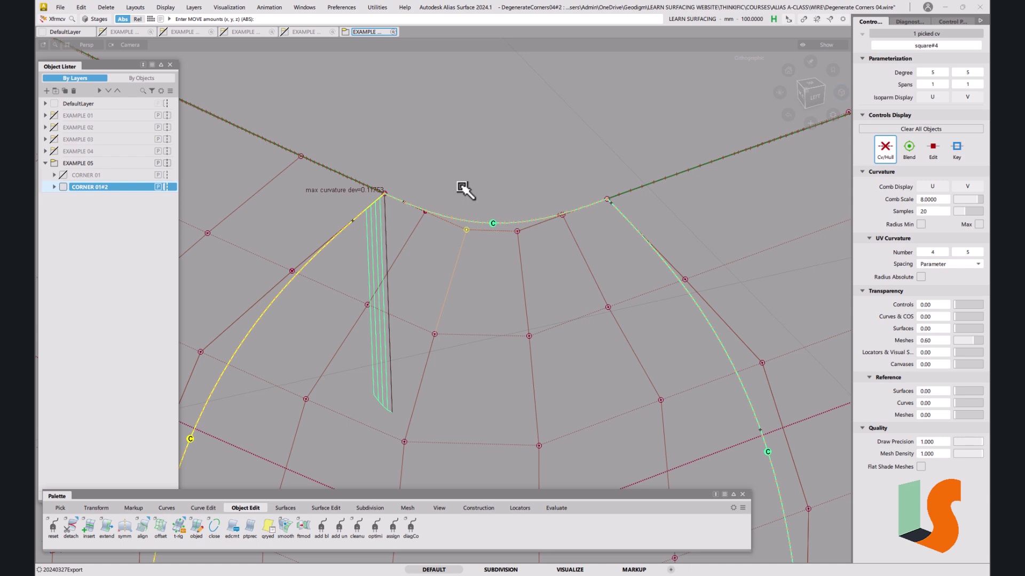
{"action": "mouse_move", "coordinate": [463, 187]}
{"action": "right_mouse_down"}
{"action": "mouse_move", "coordinate": [465, 161]}
{"action": "mouse_move", "coordinate": [464, 173]}
{"action": "right_mouse_up"}
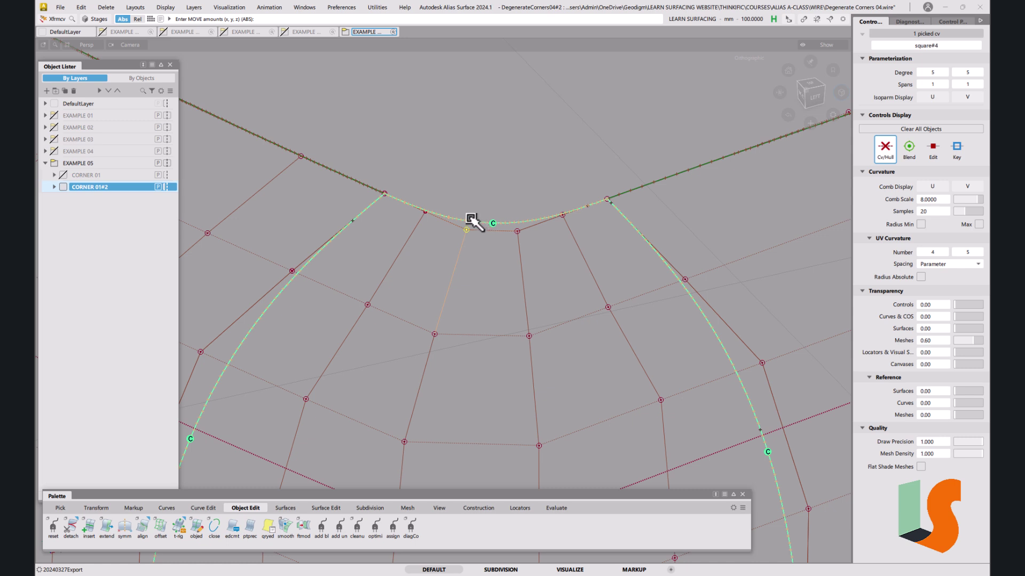
Inspect the gap, normal angle and curvature deviations of the continuity check between the corner surface and the top surface.
{"action": "left_click_drag", "start_coordinate": [502, 282], "coordinate": [502, 310], "text": "ctrl+shift"}
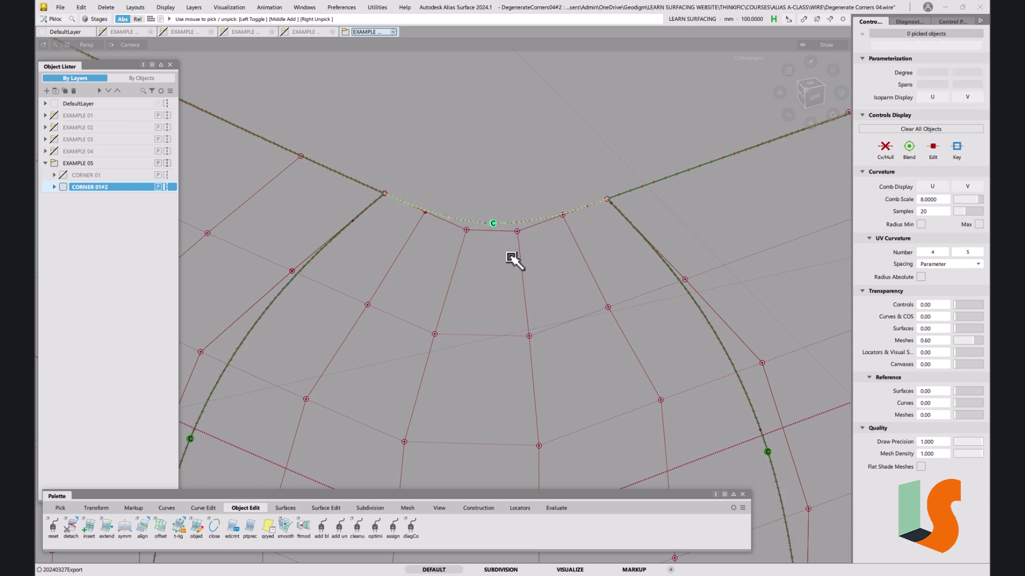
{"action": "left_click", "coordinate": [512, 260]}
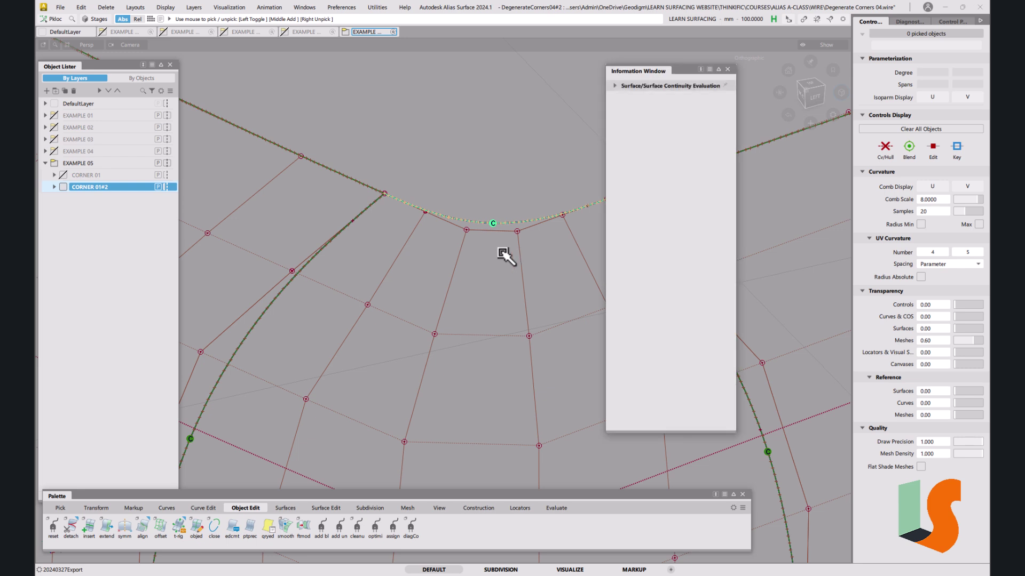
{"action": "left_click", "coordinate": [616, 86]}
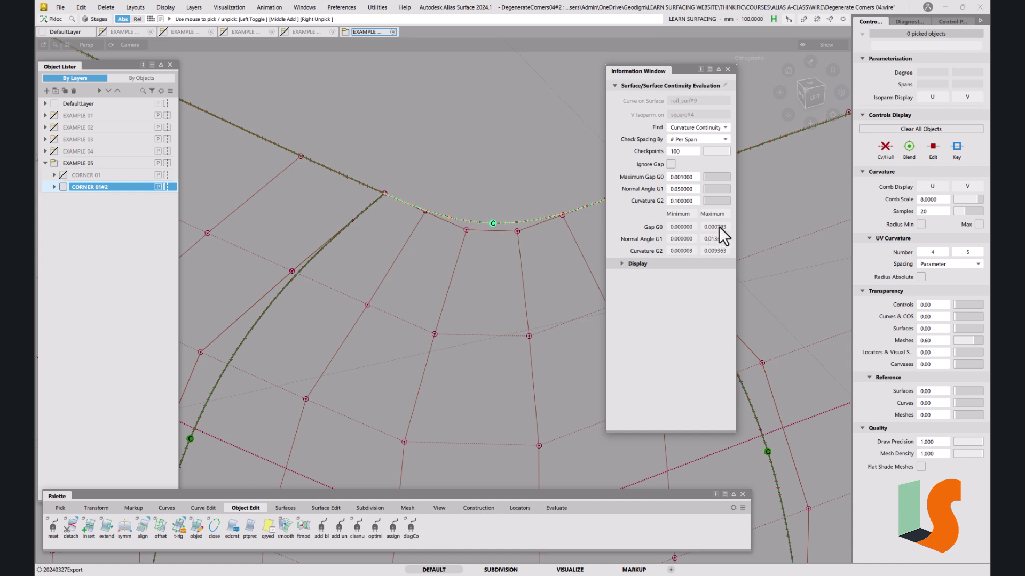
{"action": "left_click", "coordinate": [727, 69]}
Trim the top surface (rail_surf#9) back to the rails and the corner with 3D Trimming turned off.
{"action": "right_click_drag", "start_coordinate": [552, 205], "coordinate": [543, 290], "text": "alt+shift"}
{"action": "left_click_drag", "start_coordinate": [543, 291], "coordinate": [477, 332], "text": "alt+shift"}
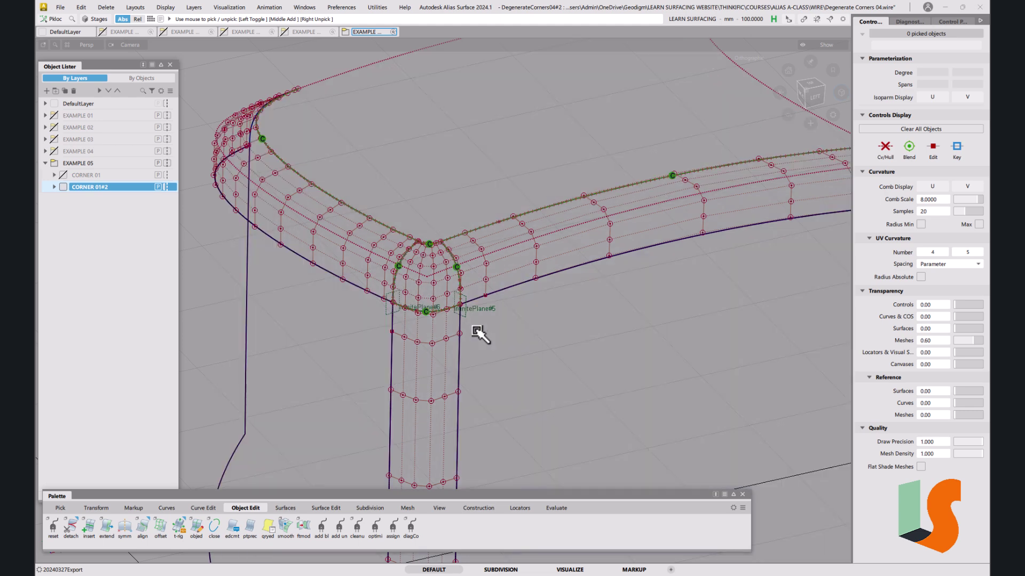
{"action": "left_click_drag", "start_coordinate": [480, 271], "coordinate": [449, 279], "text": "ctrl+shift"}
{"action": "left_click", "coordinate": [439, 216]}
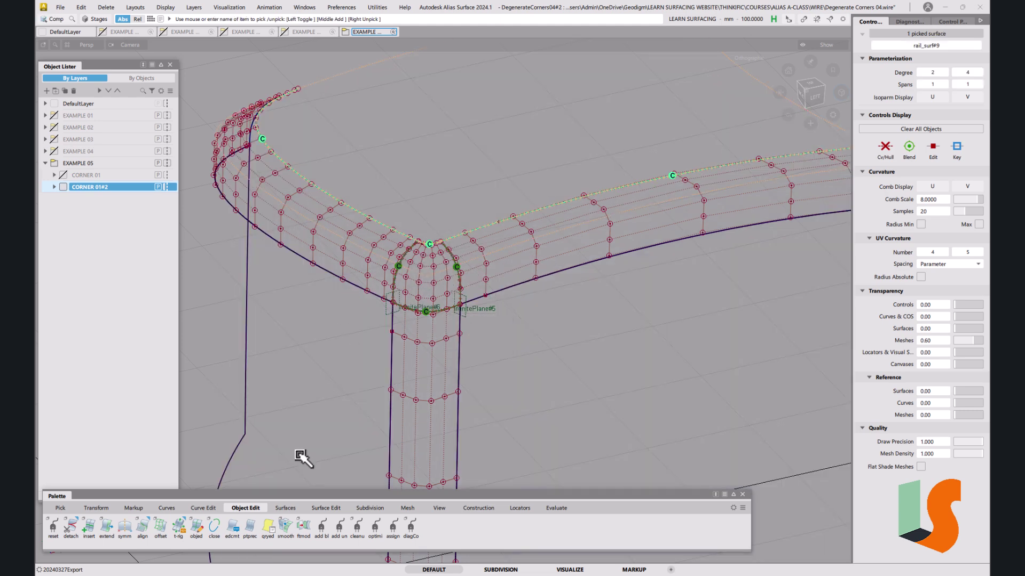
{"action": "left_click", "coordinate": [316, 507]}
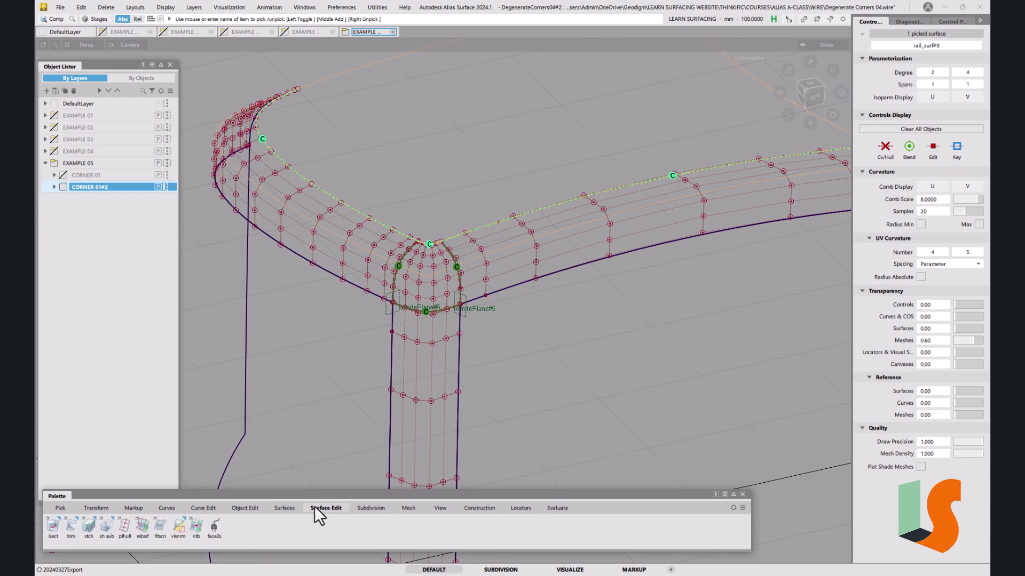
{"action": "left_click", "coordinate": [72, 528]}
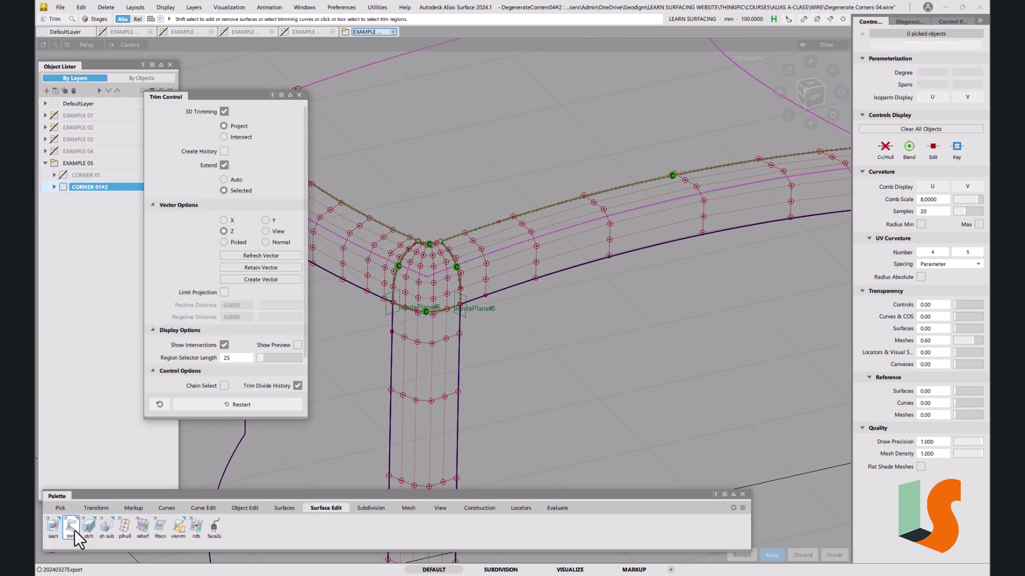
{"action": "left_click", "coordinate": [224, 111]}
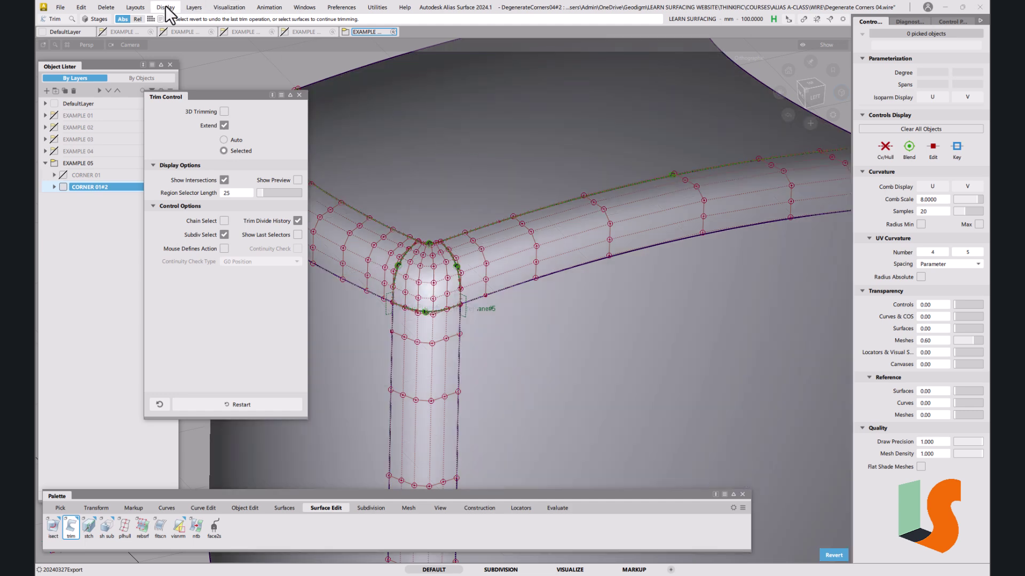
Turn off the CV and hull display, close the trim options and view the shaded corner of the model.
{"action": "left_click", "coordinate": [166, 8]}
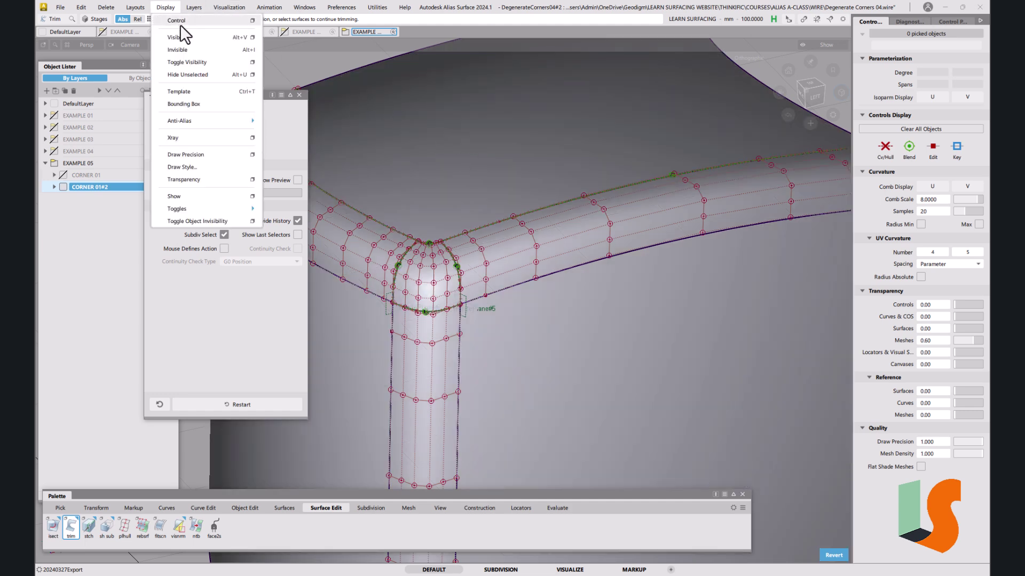
{"action": "left_click", "coordinate": [181, 22]}
{"action": "left_click", "coordinate": [300, 95]}
{"action": "left_click_drag", "start_coordinate": [465, 232], "coordinate": [502, 286], "text": "alt+shift"}
{"action": "right_click_drag", "start_coordinate": [501, 286], "coordinate": [489, 287], "text": "alt+shift"}
{"action": "middle_click_drag", "start_coordinate": [489, 287], "coordinate": [499, 351], "text": "alt+shift"}
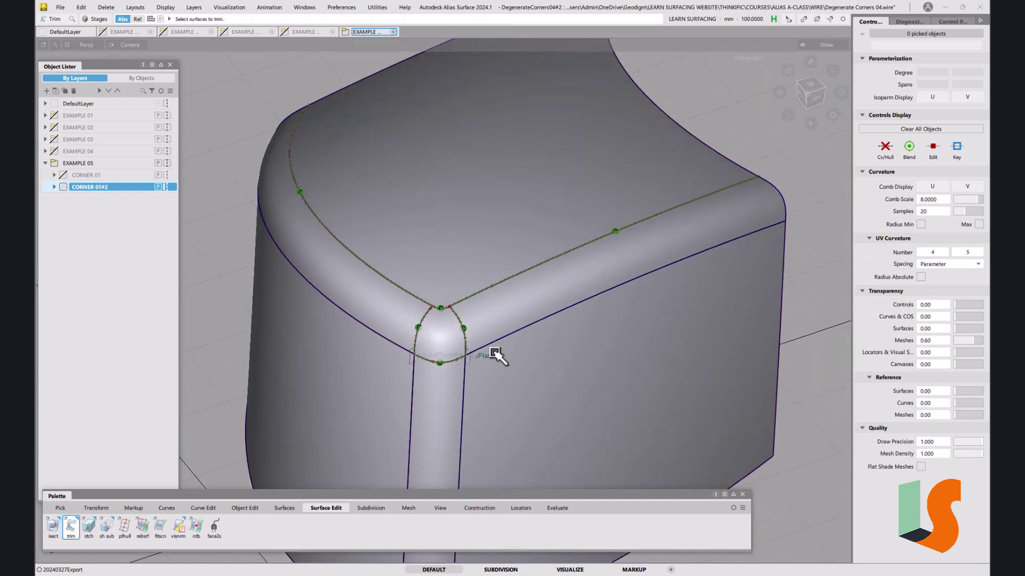